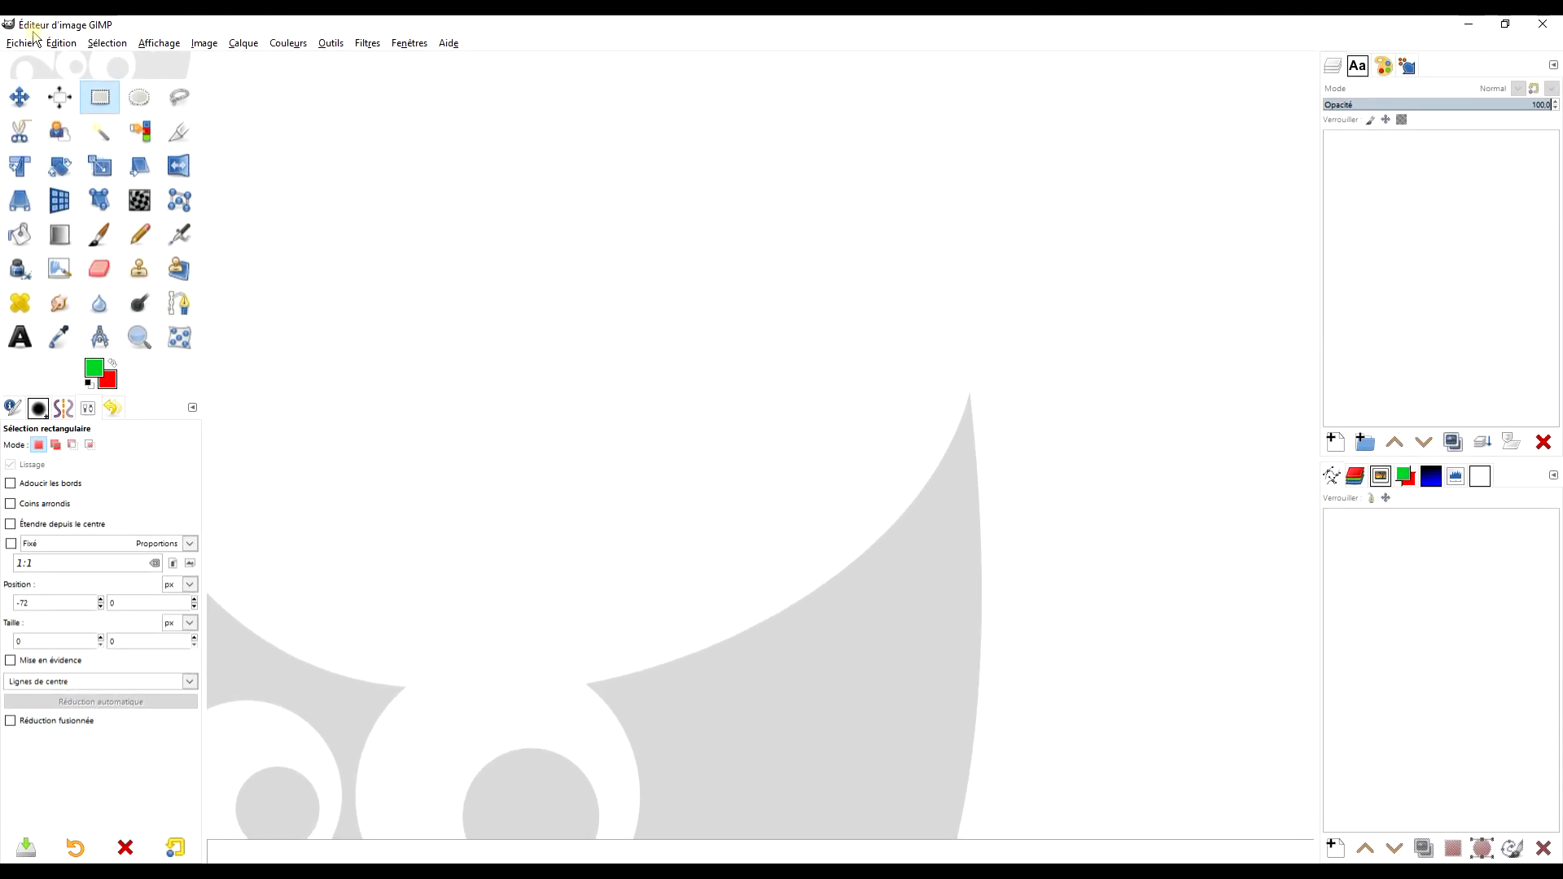
Reset the foreground and background colours to the default black and white
left_click(89, 384)
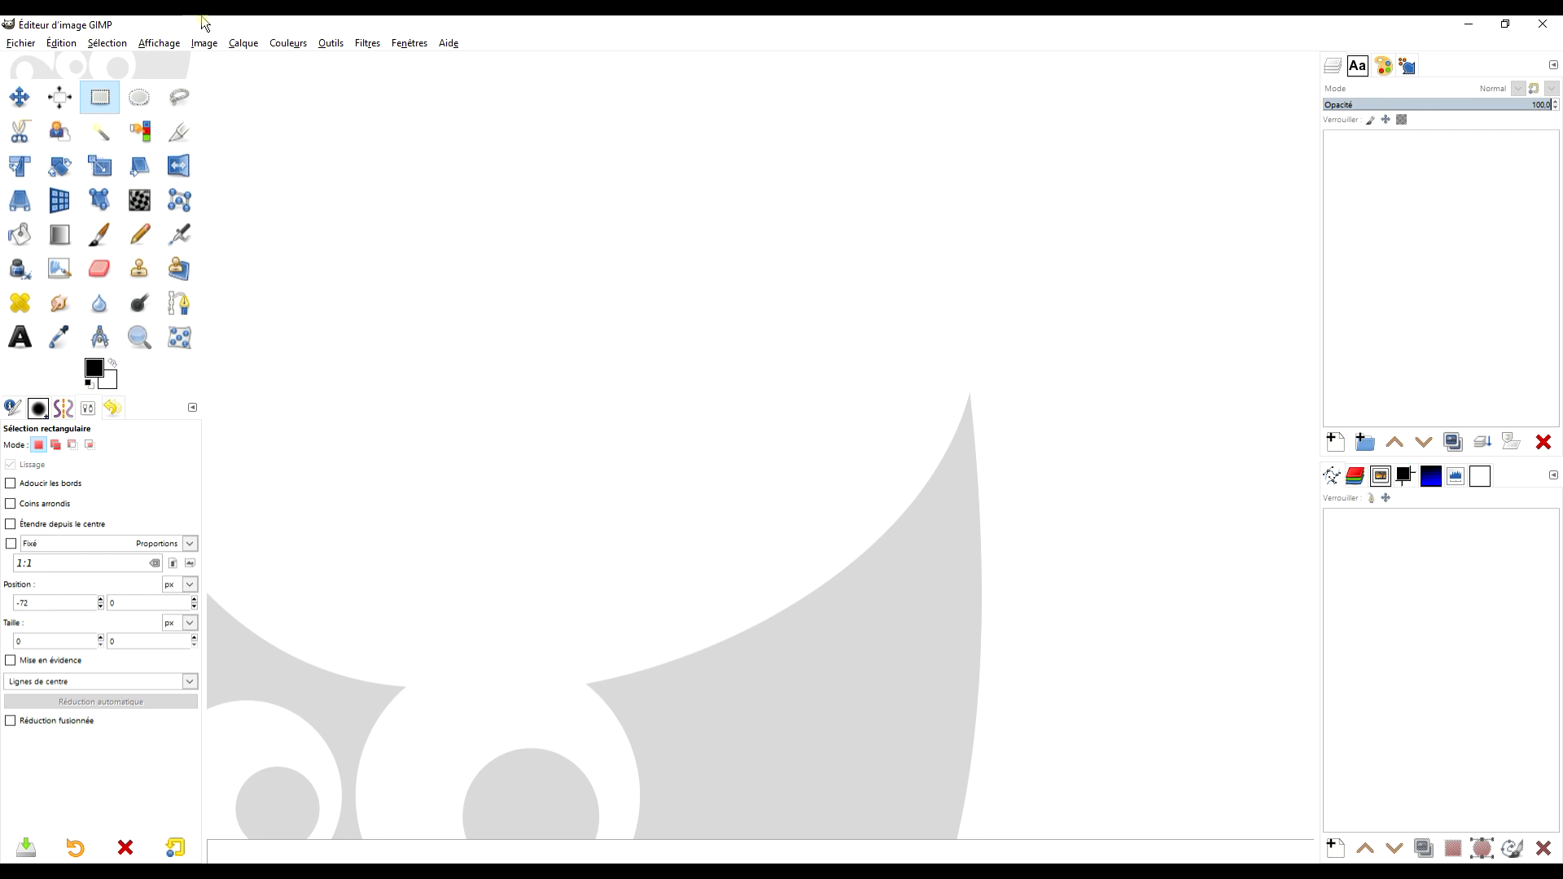
Open all eight JPG images from the montage folder as layers of a single image
left_click(22, 43)
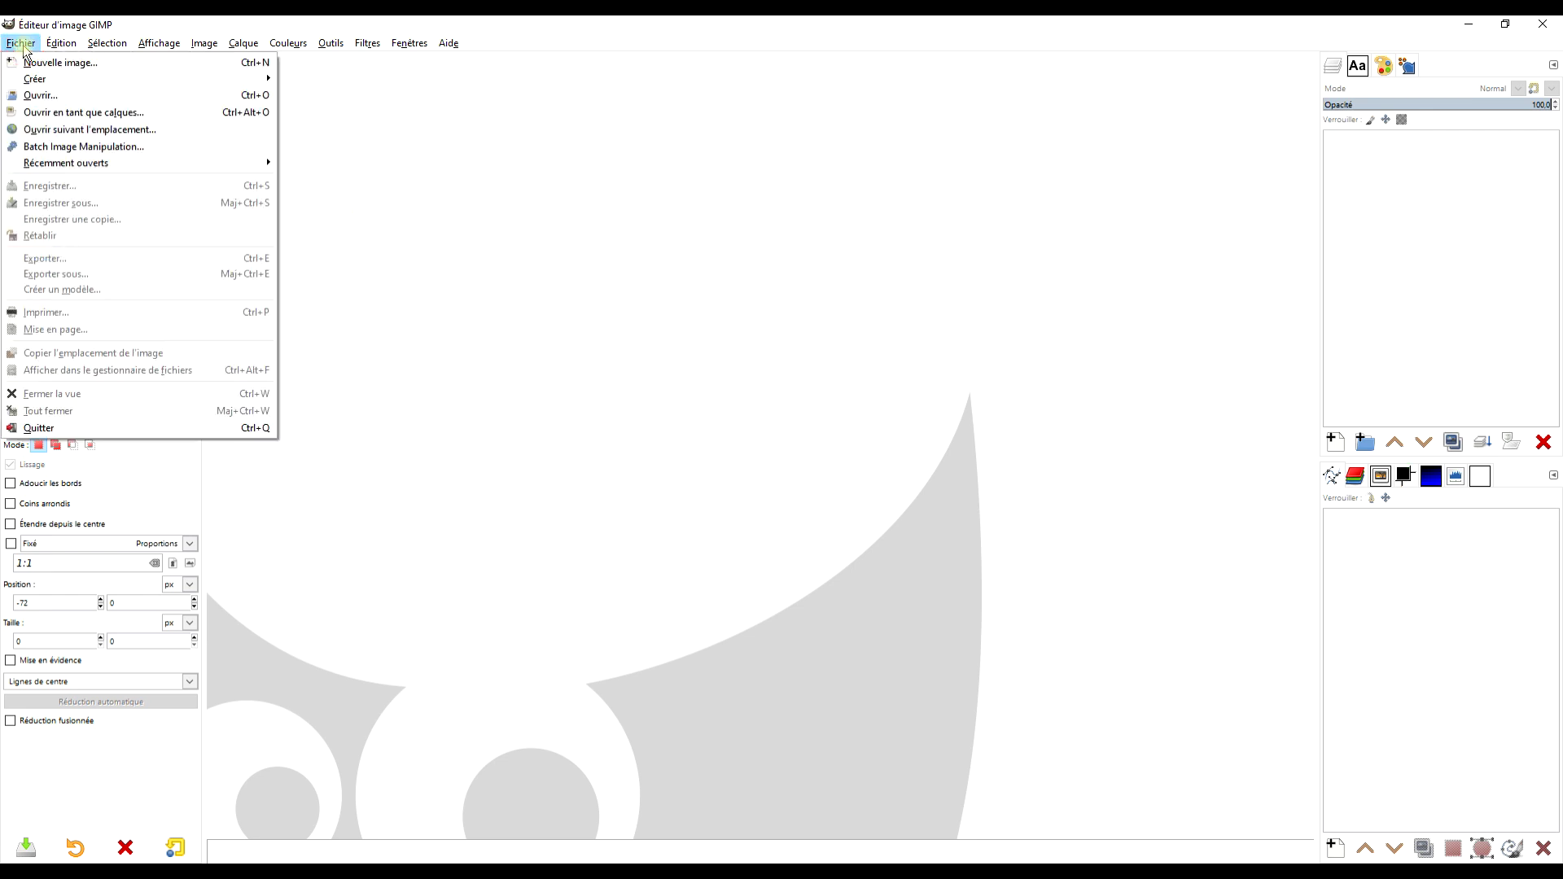
left_click(161, 118)
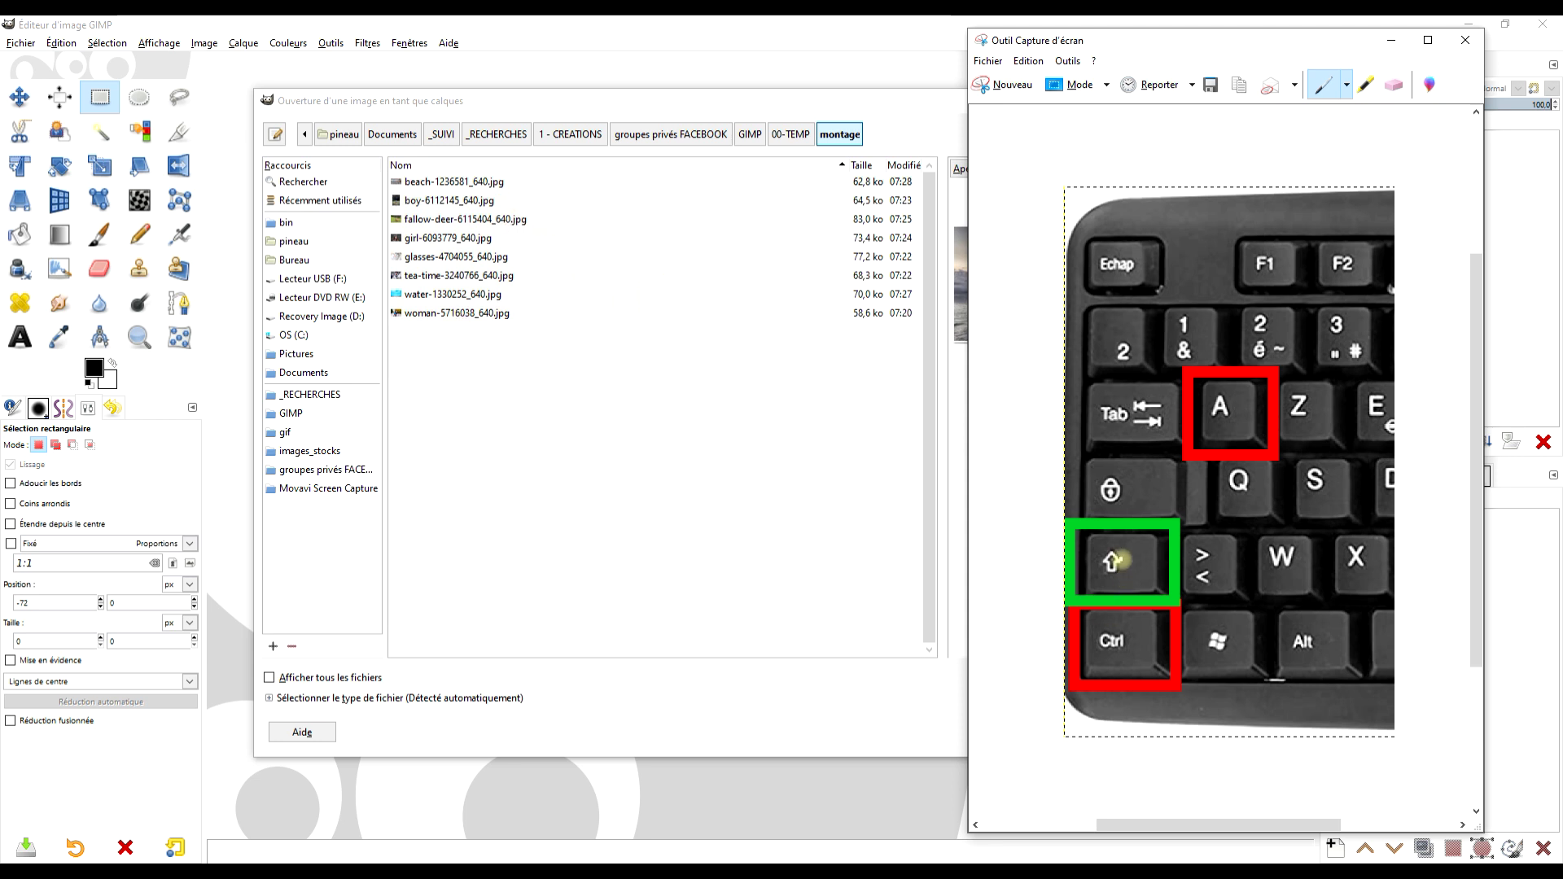
left_click(460, 183)
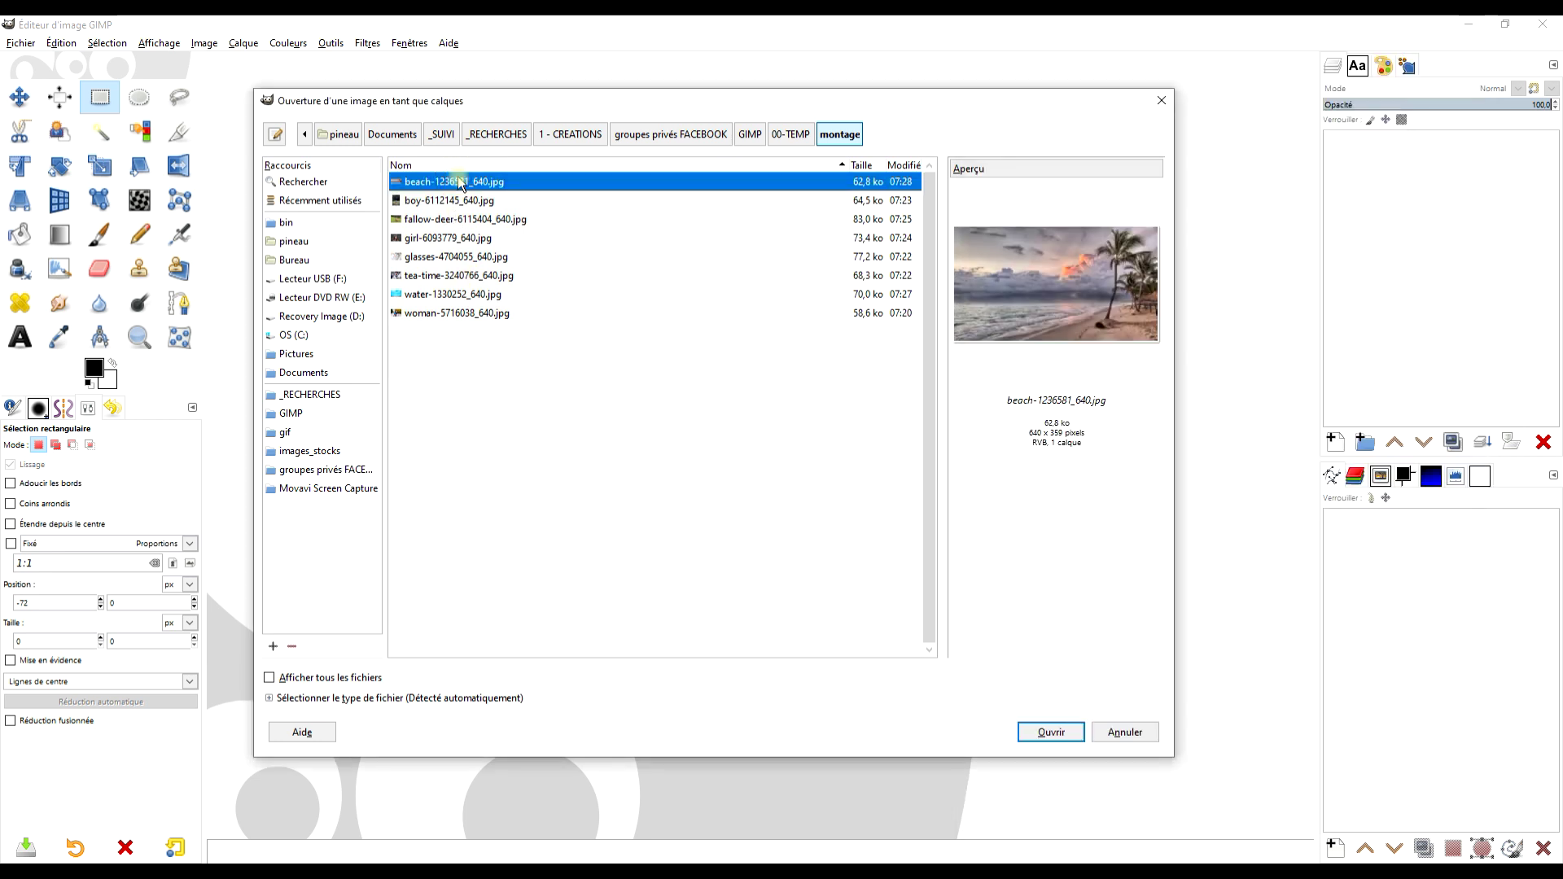
left_click(468, 316, "shift")
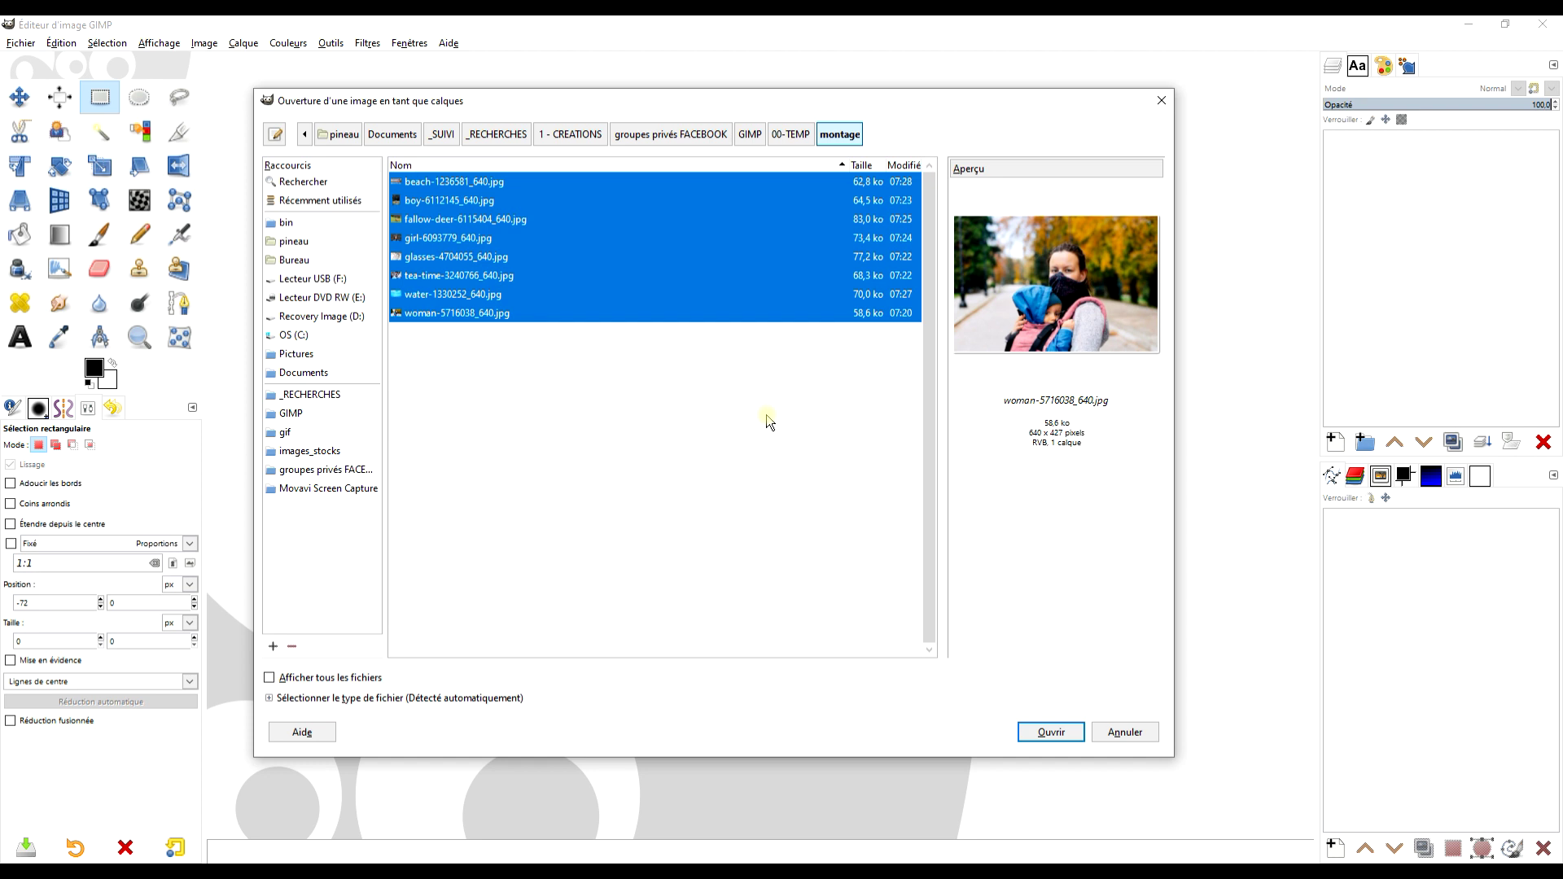
left_click(478, 238)
key("alt+Tab")
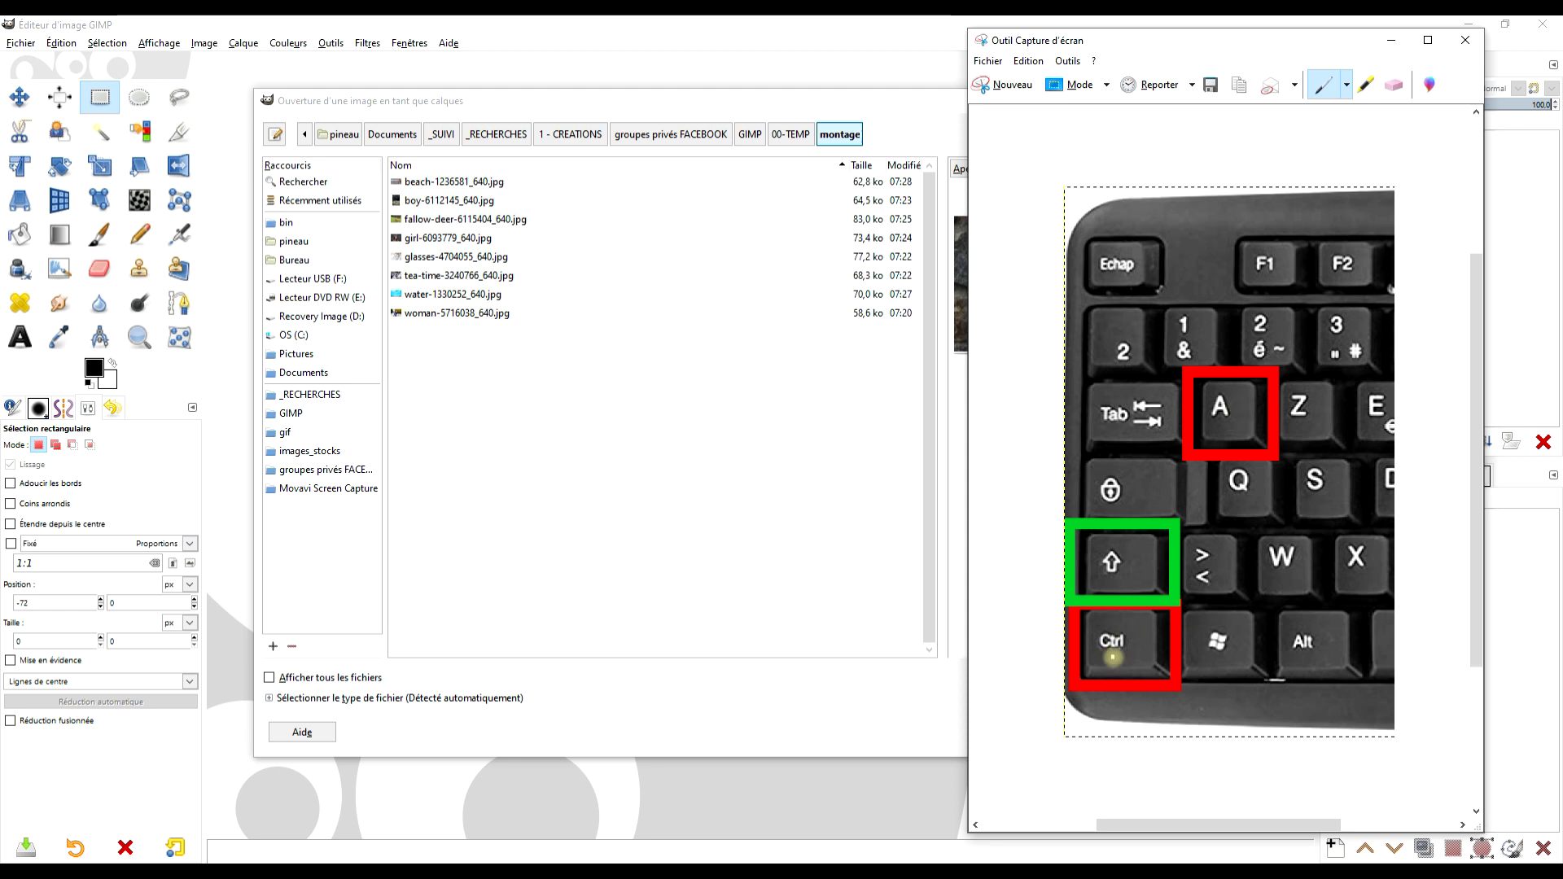
left_click(443, 313)
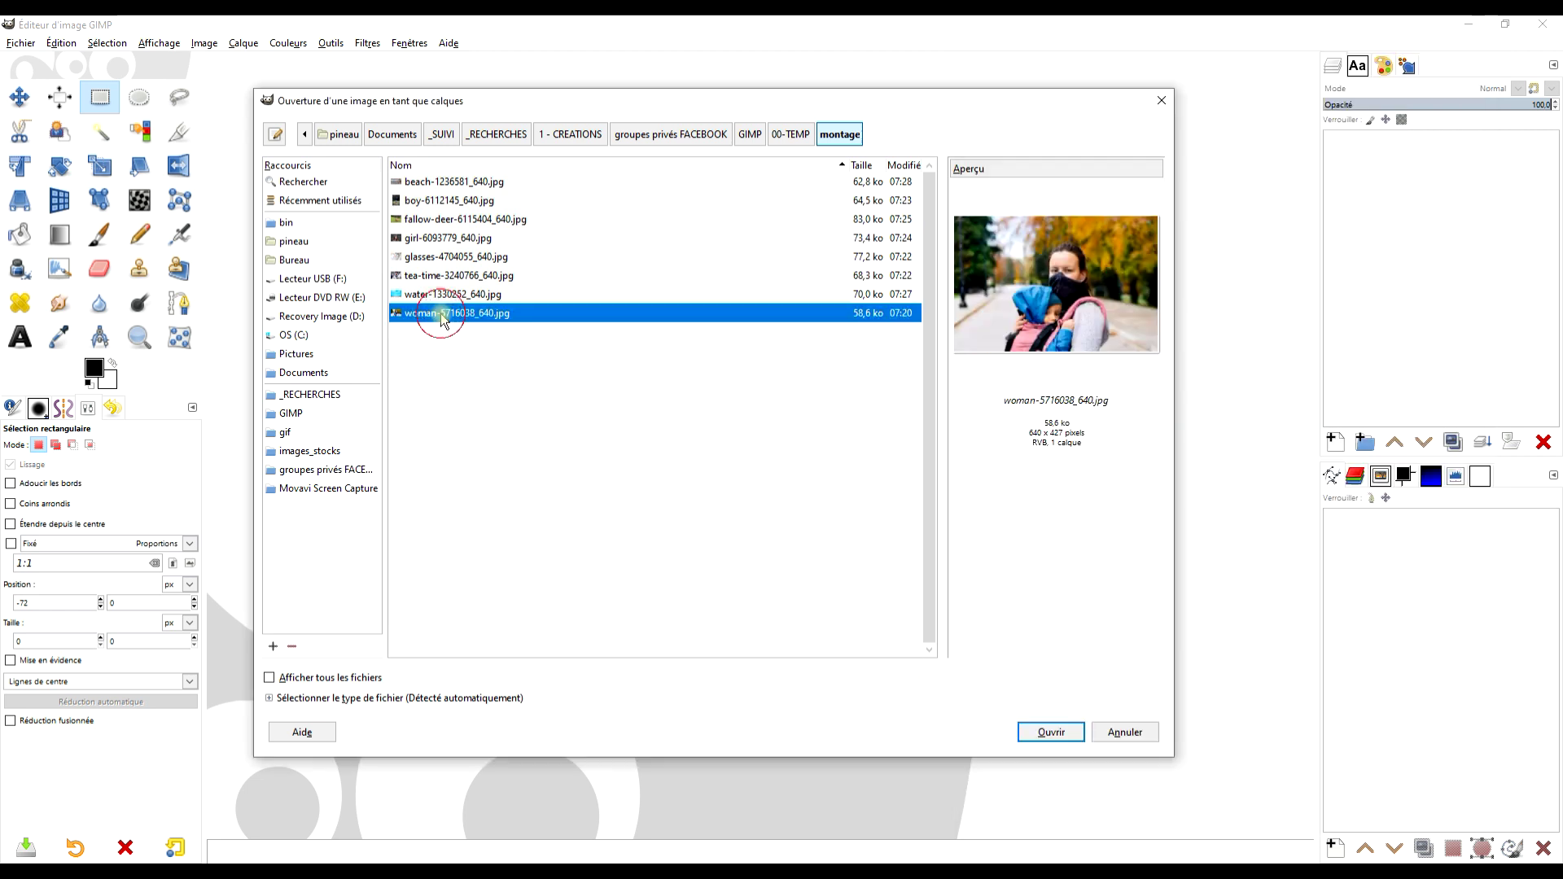
key("ctrl+a")
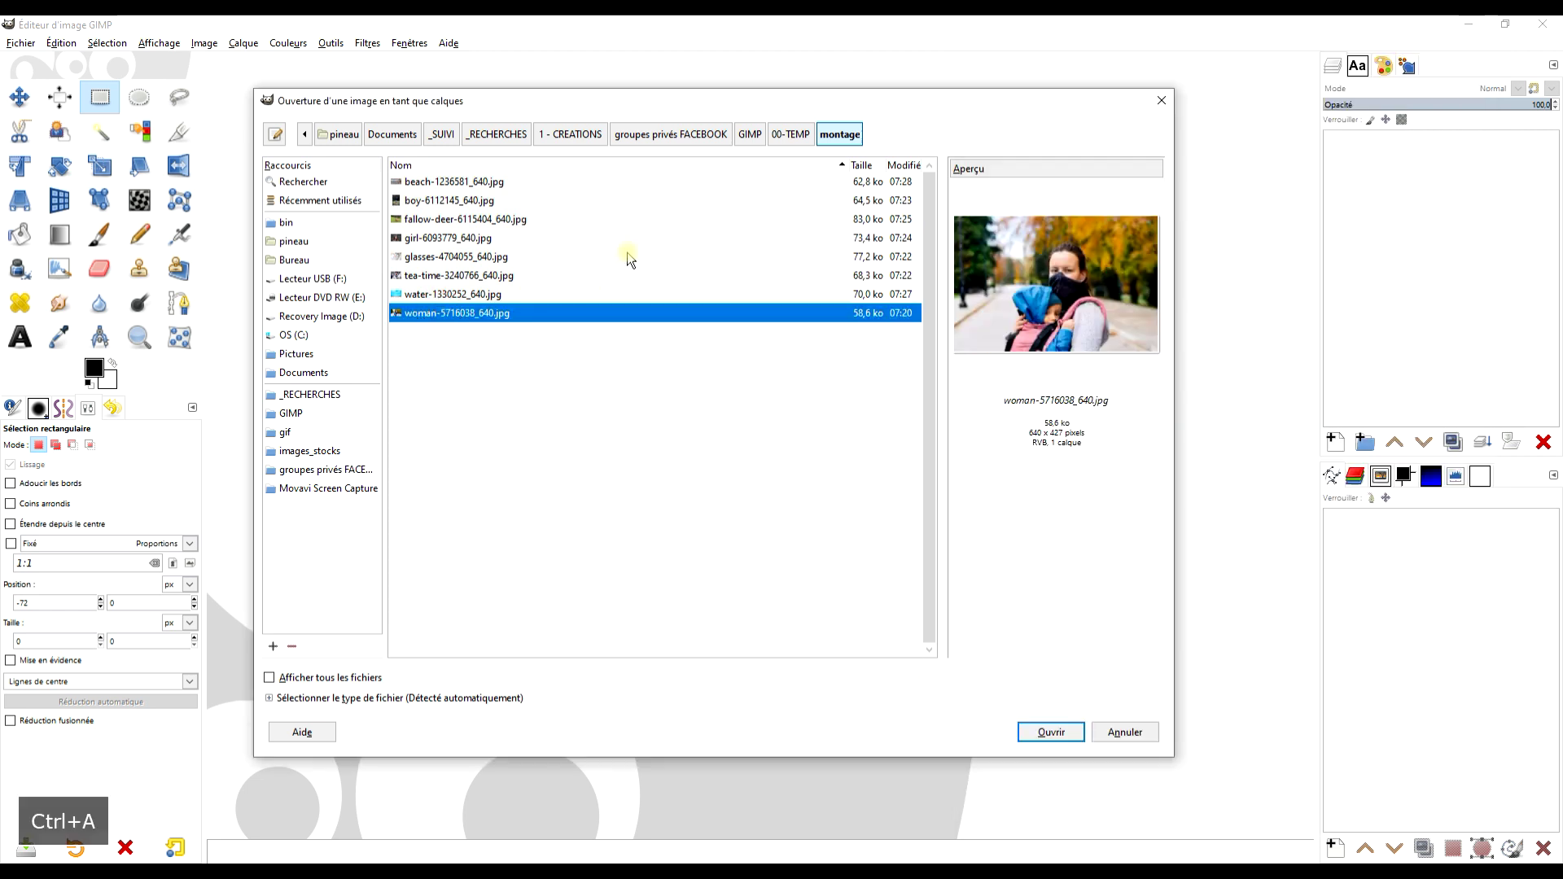
left_click(1058, 735)
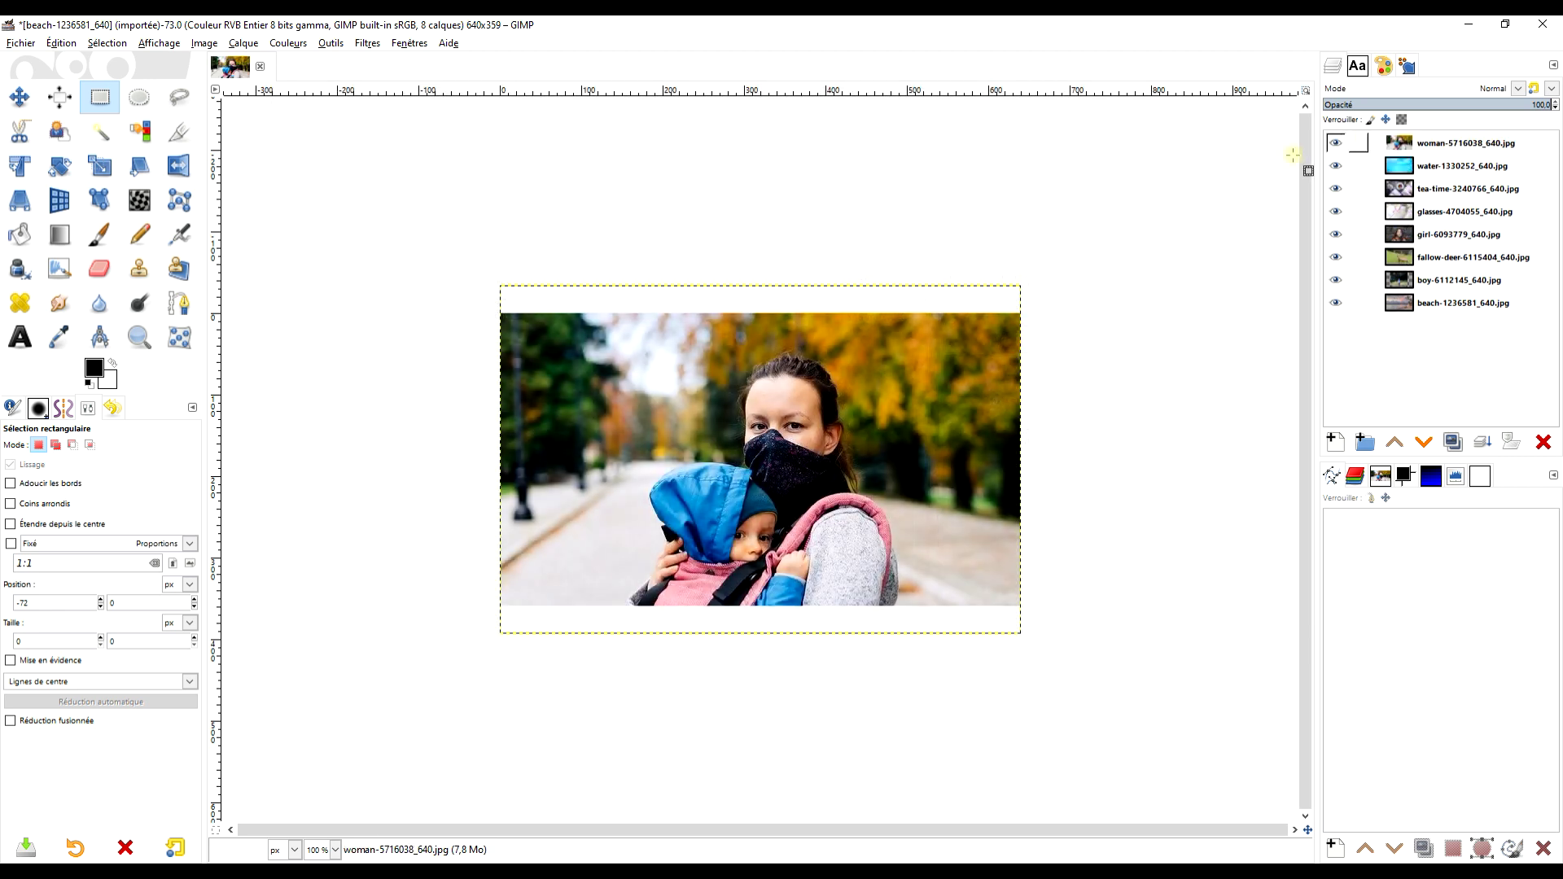
Open the G'MIC-Qt filters and choose Montage Multi Rows from Samj's Arrays & Tiles set within Testing
left_click(374, 48)
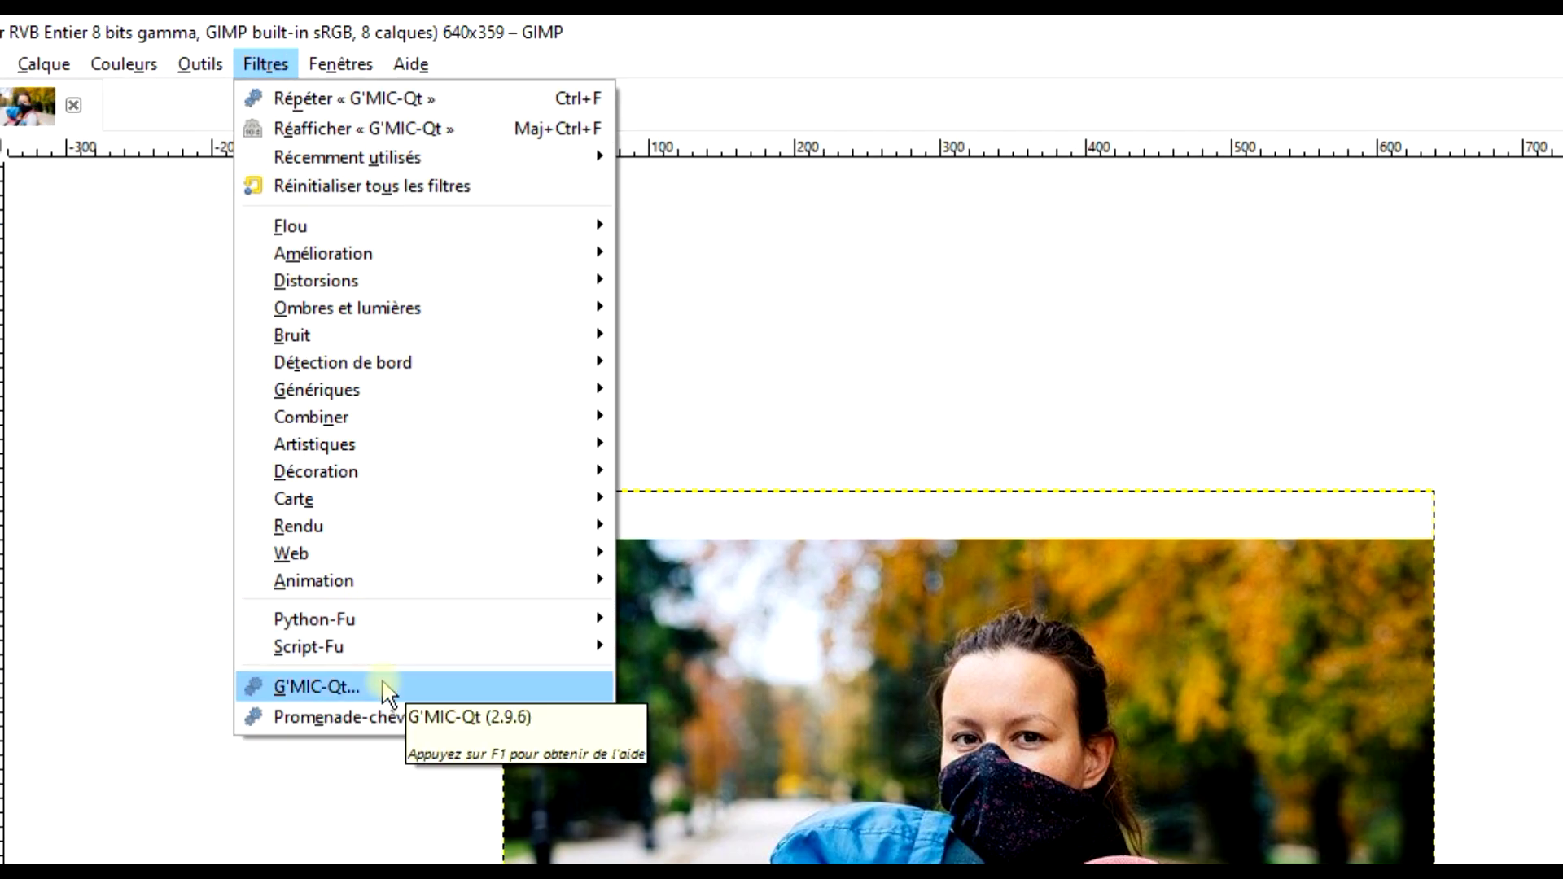
left_click(432, 396)
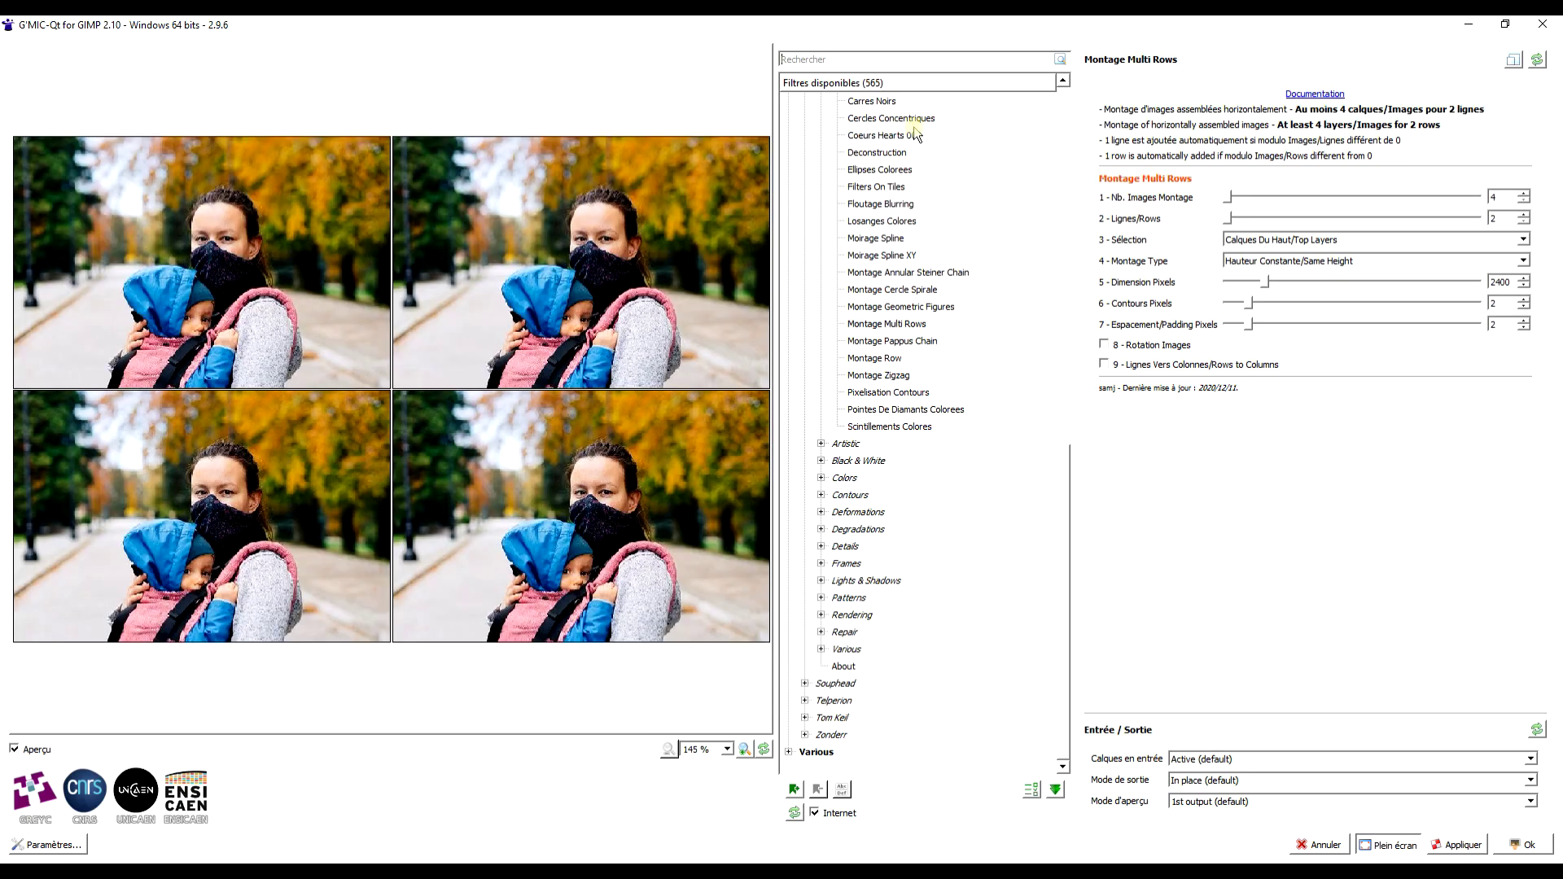
scroll(921, 344, "up", 4)
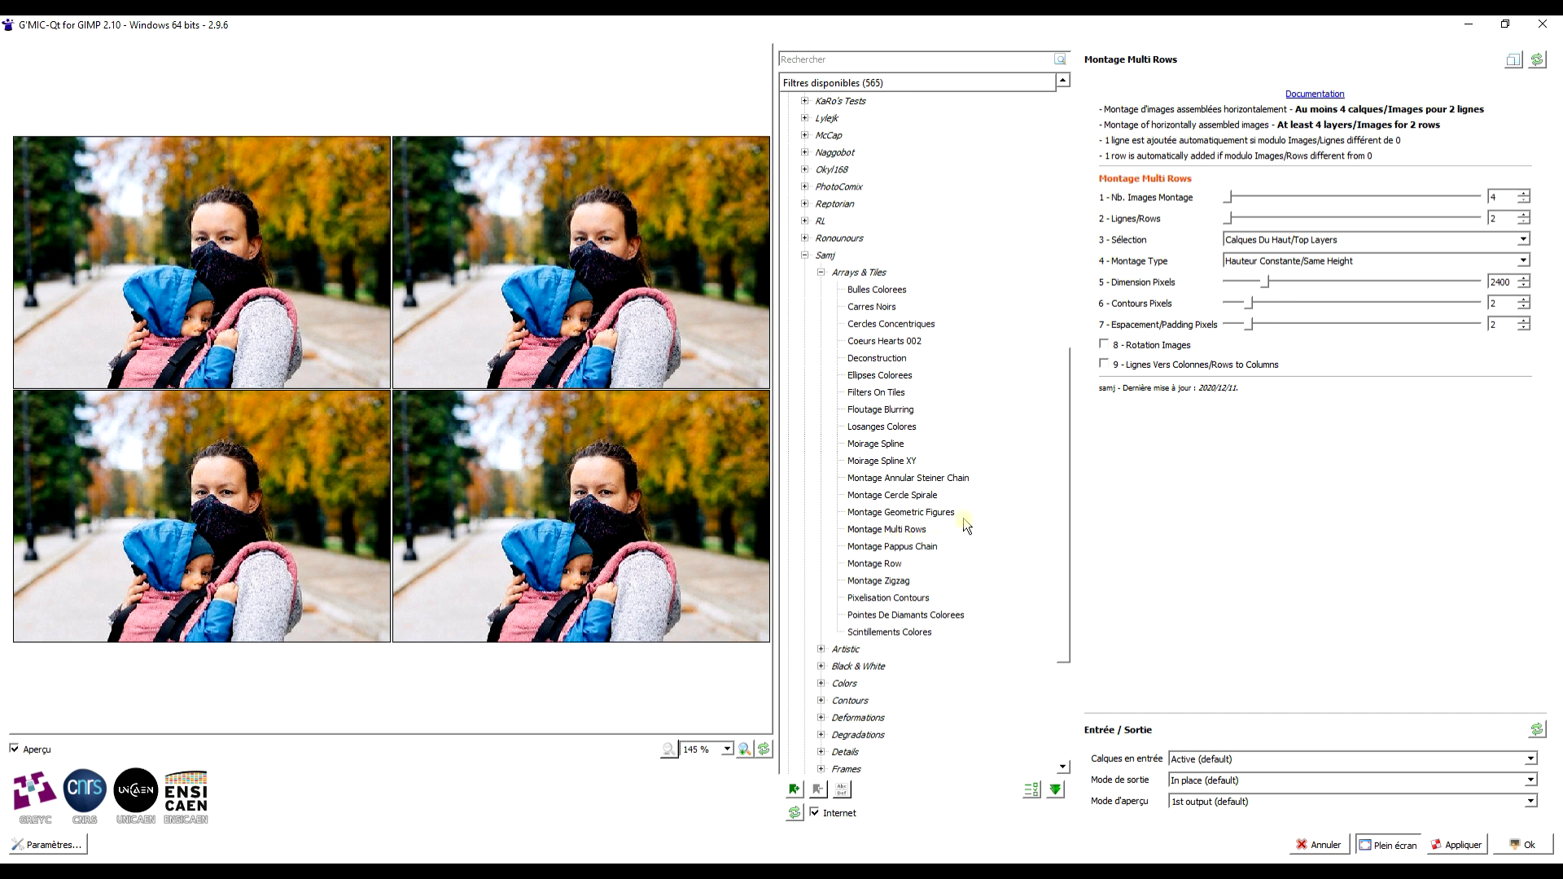
scroll(974, 451, "up", 7)
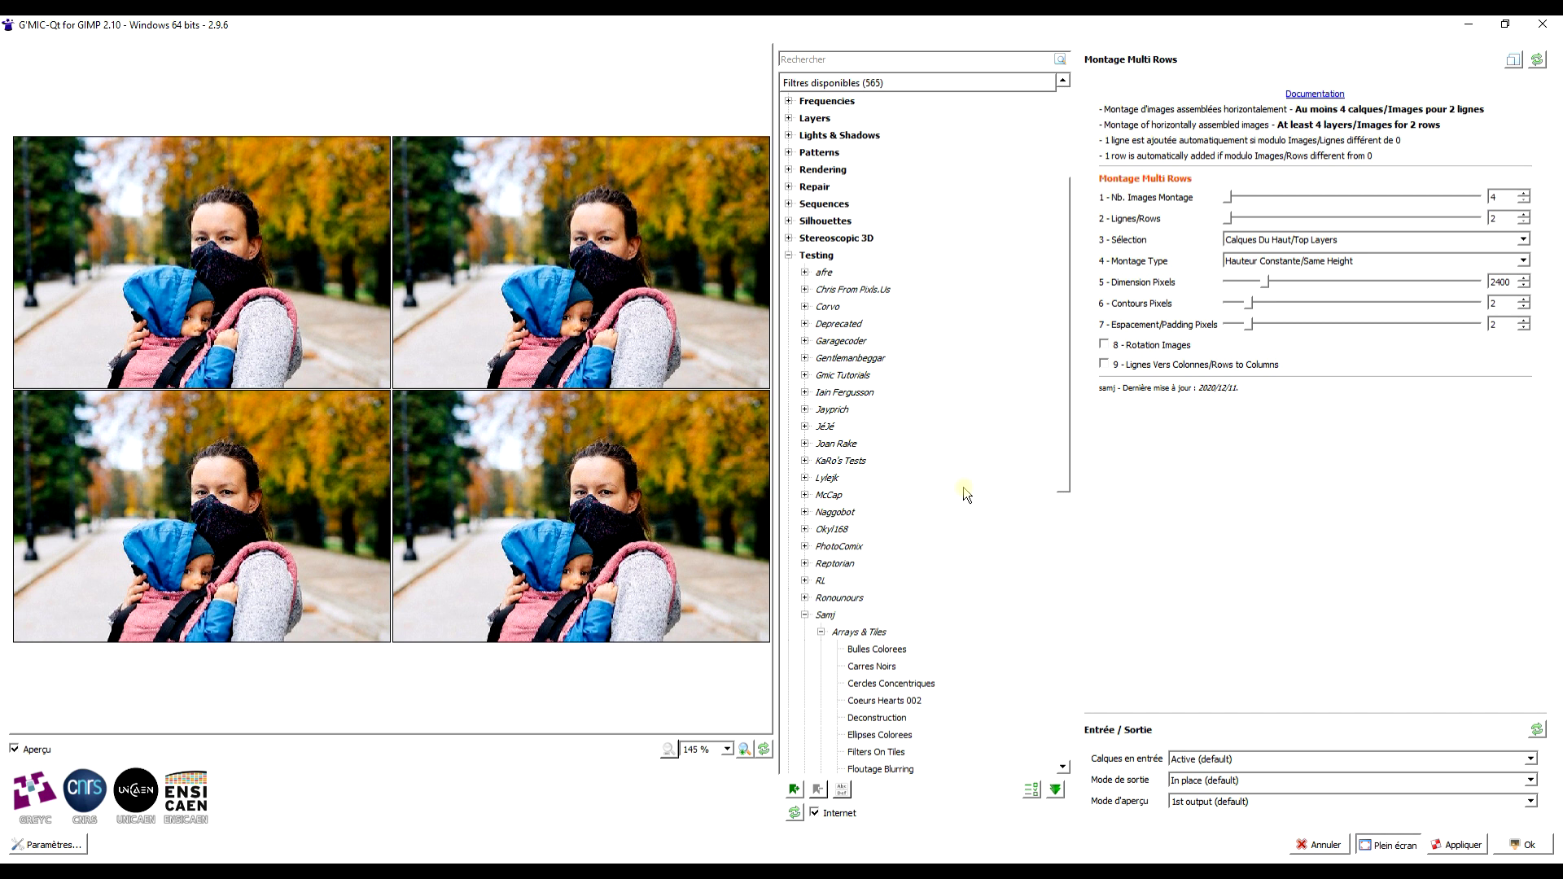
scroll(966, 486, "down", 5)
scroll(961, 481, "down", 3)
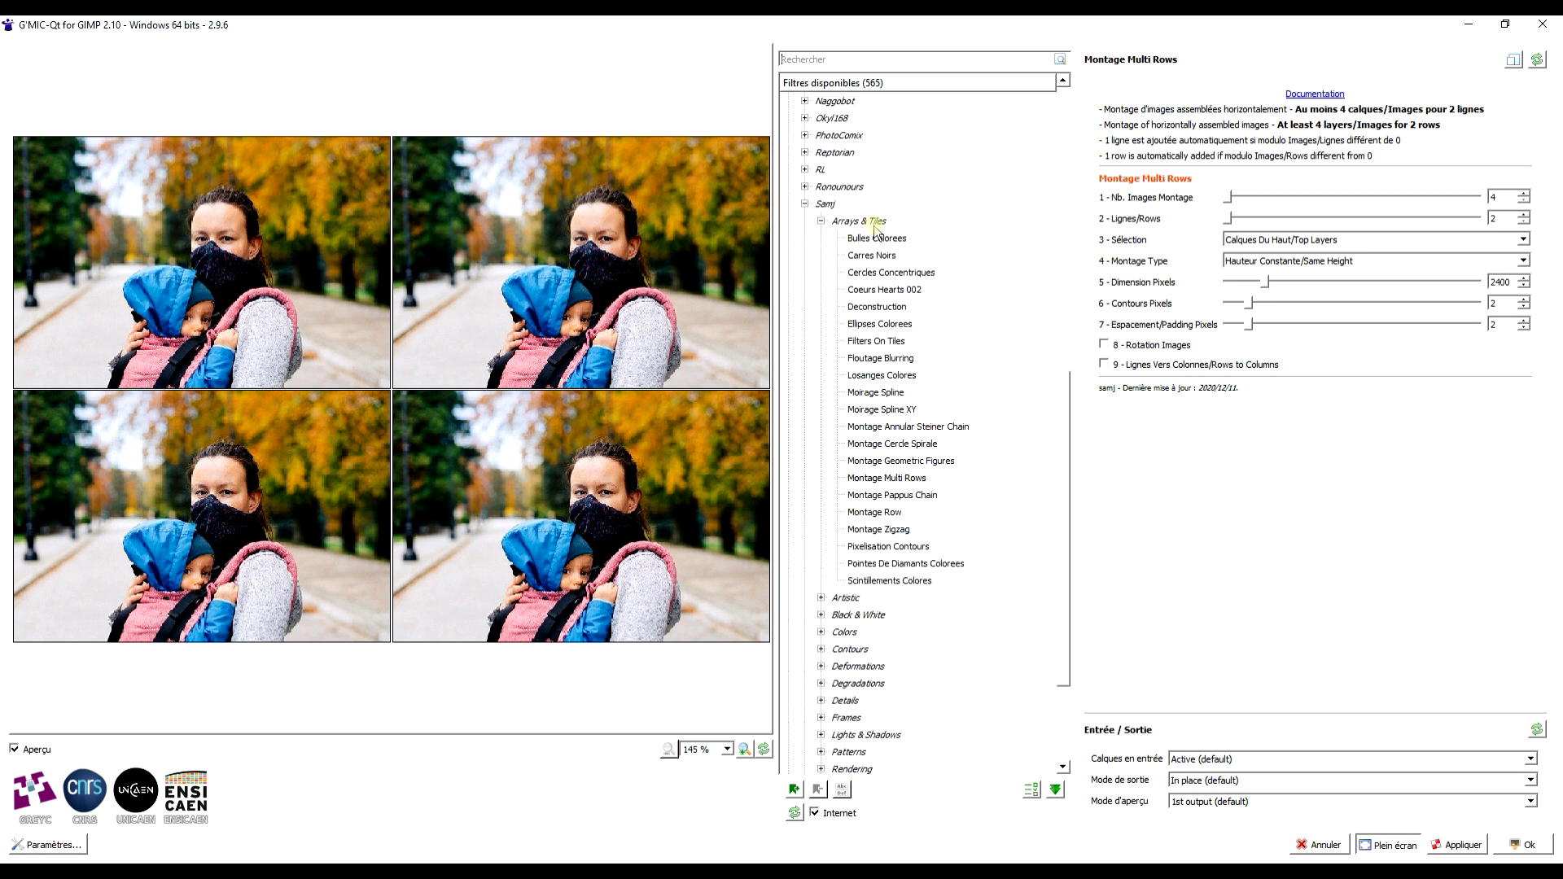
left_click_drag(1069, 461, 1067, 134)
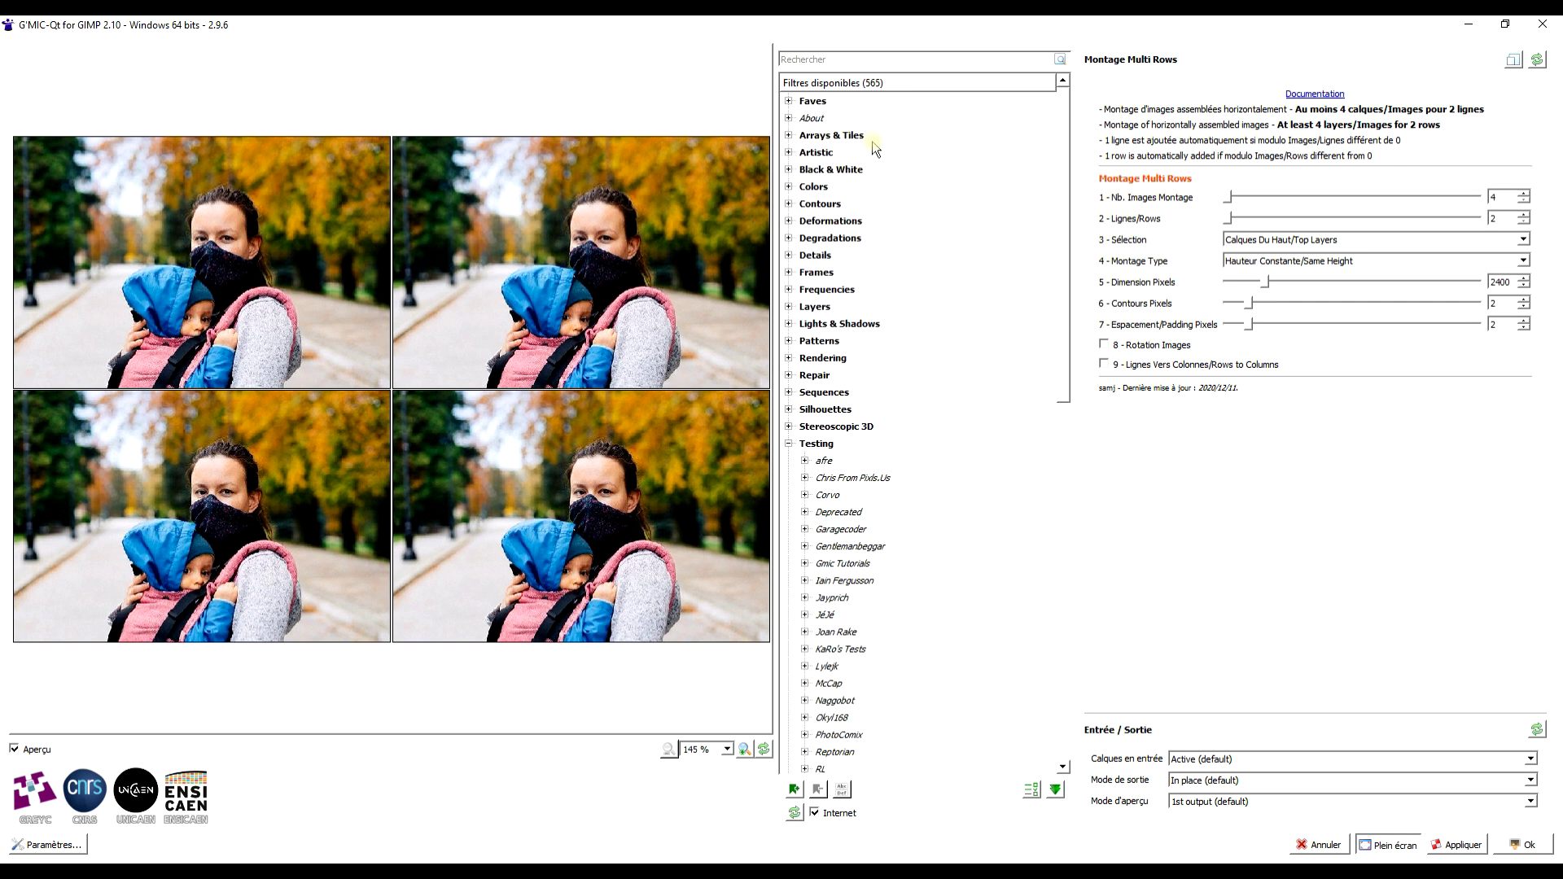
left_click_drag(1068, 148, 1075, 397)
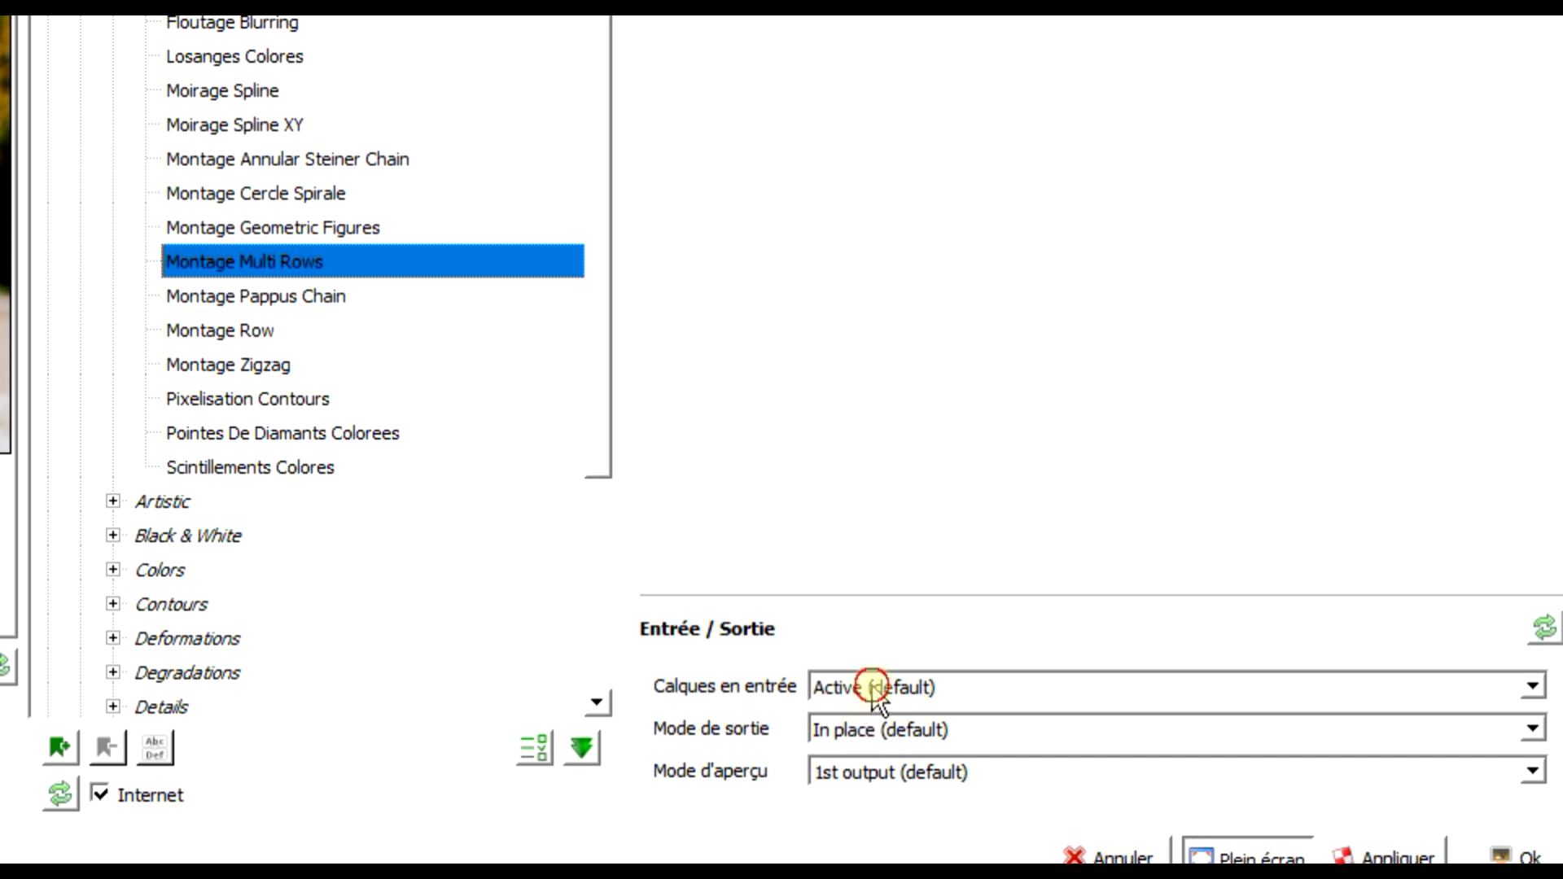
Use all layers as the filter's input and set the montage to 15 images and 3 rows
left_click(871, 686)
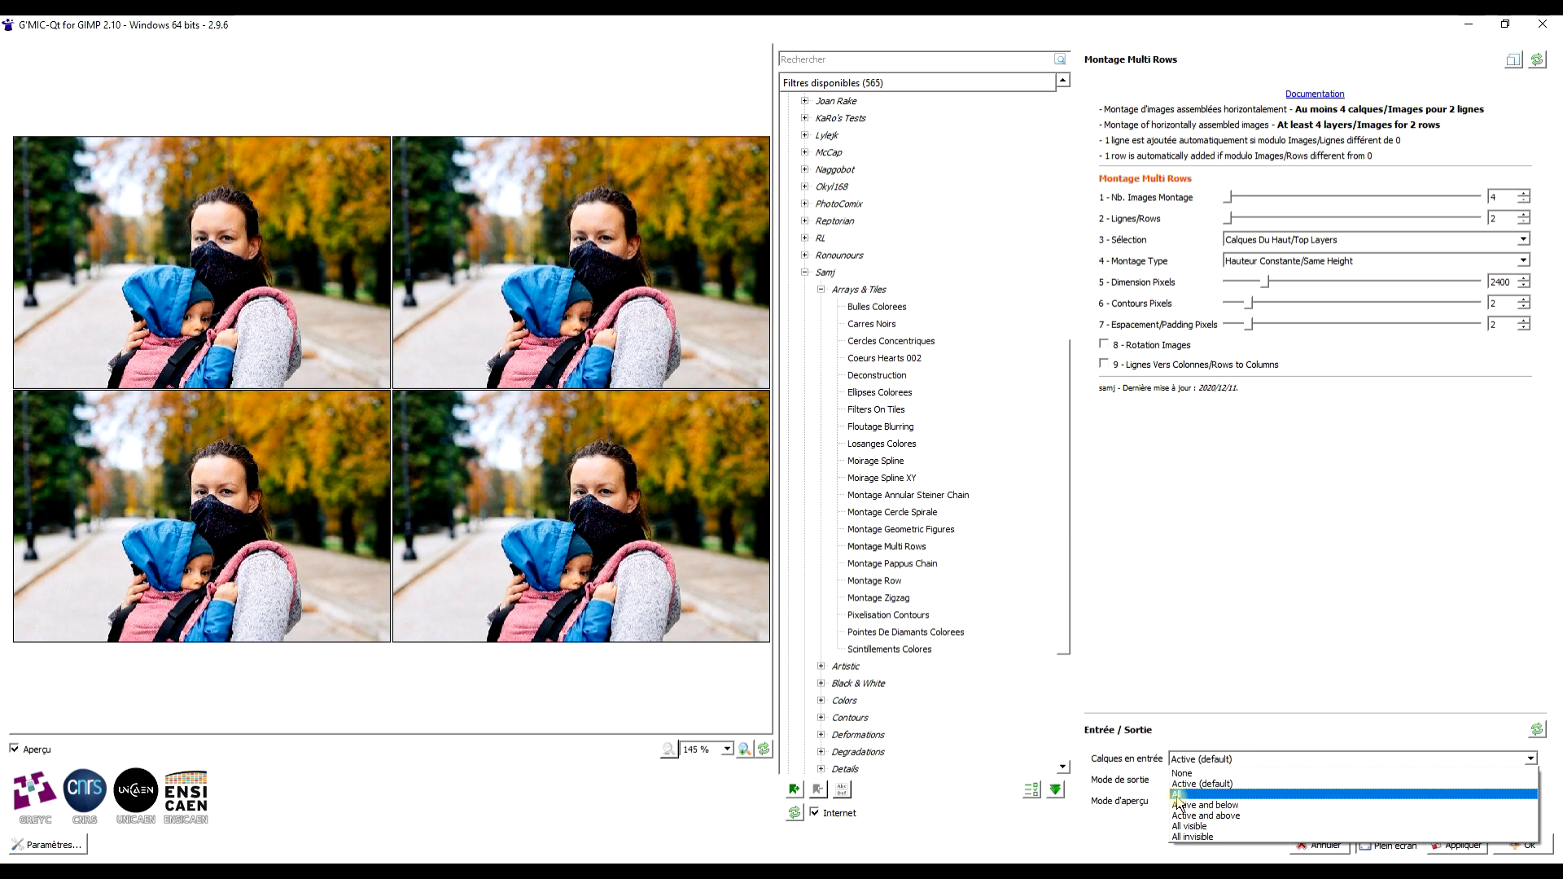
left_click(824, 758)
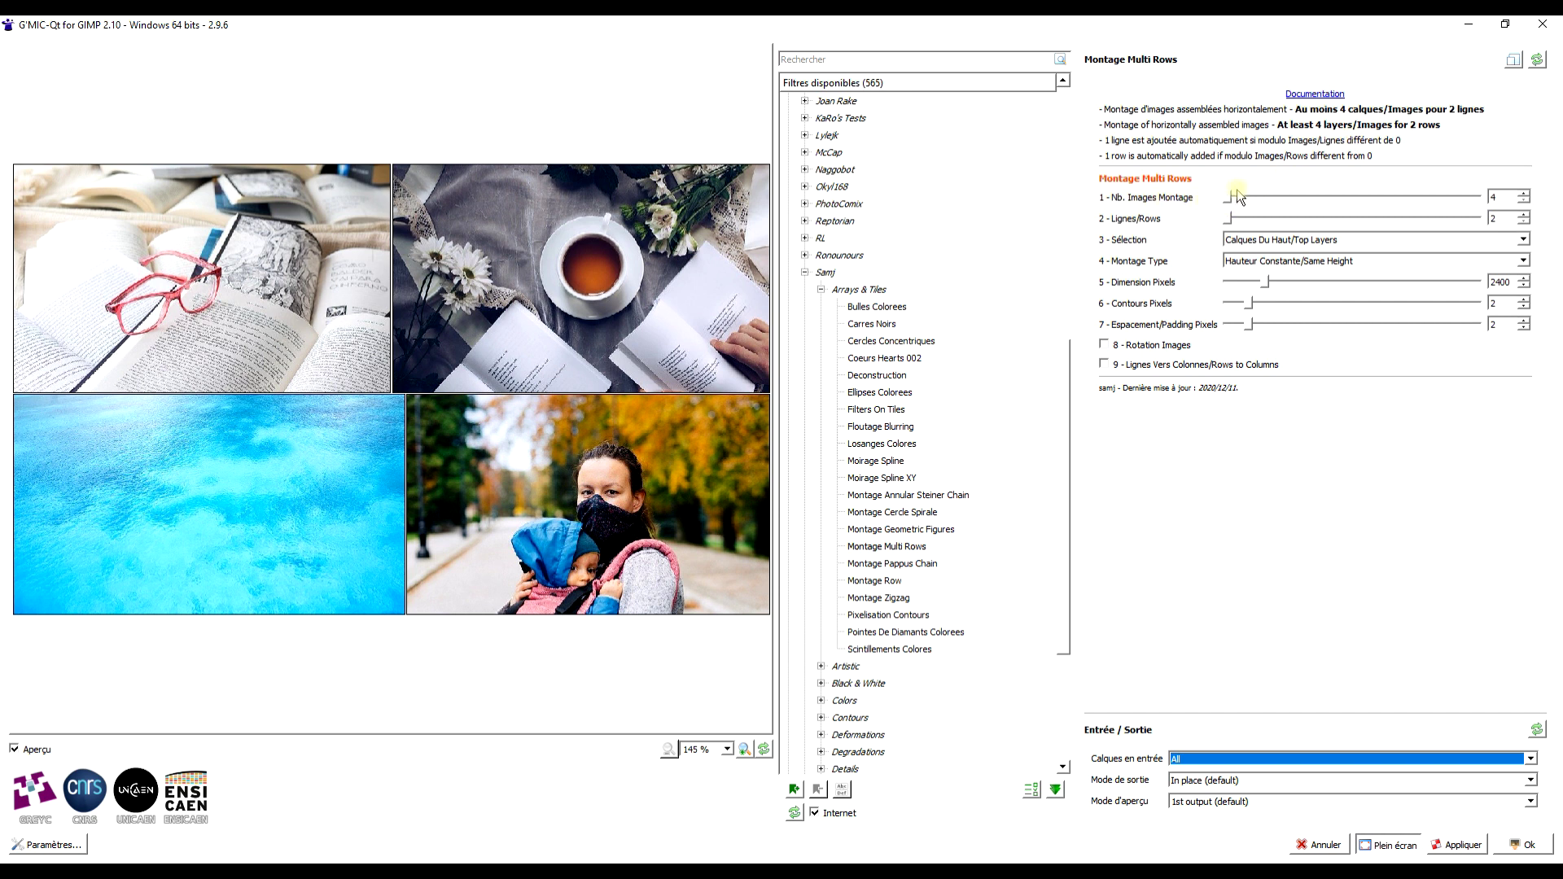
left_click_drag(1229, 196, 1242, 198)
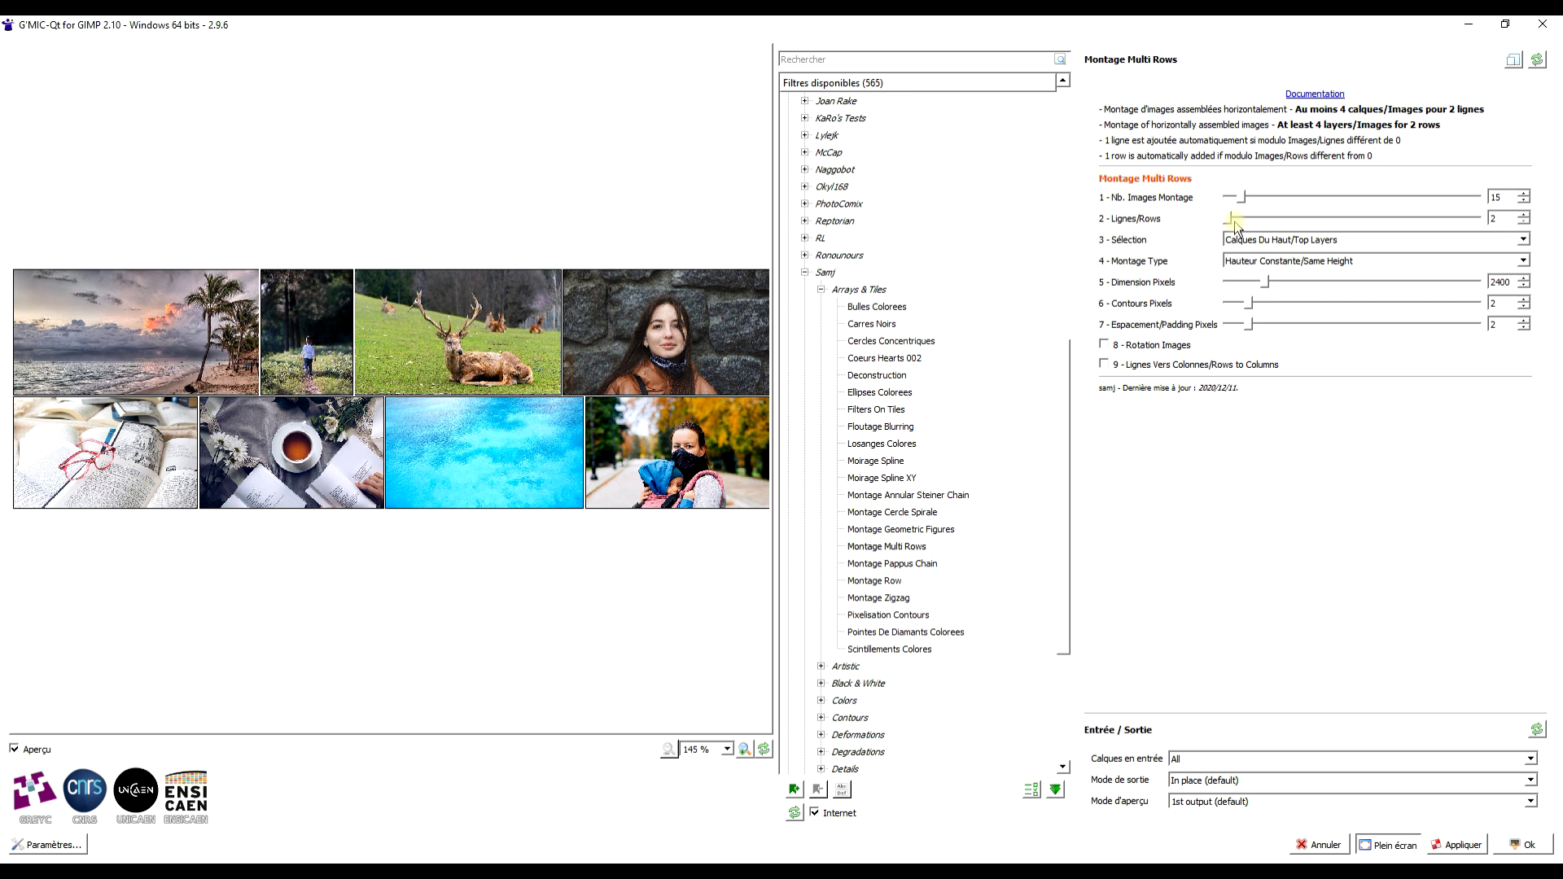
left_click_drag(1232, 218, 1243, 219)
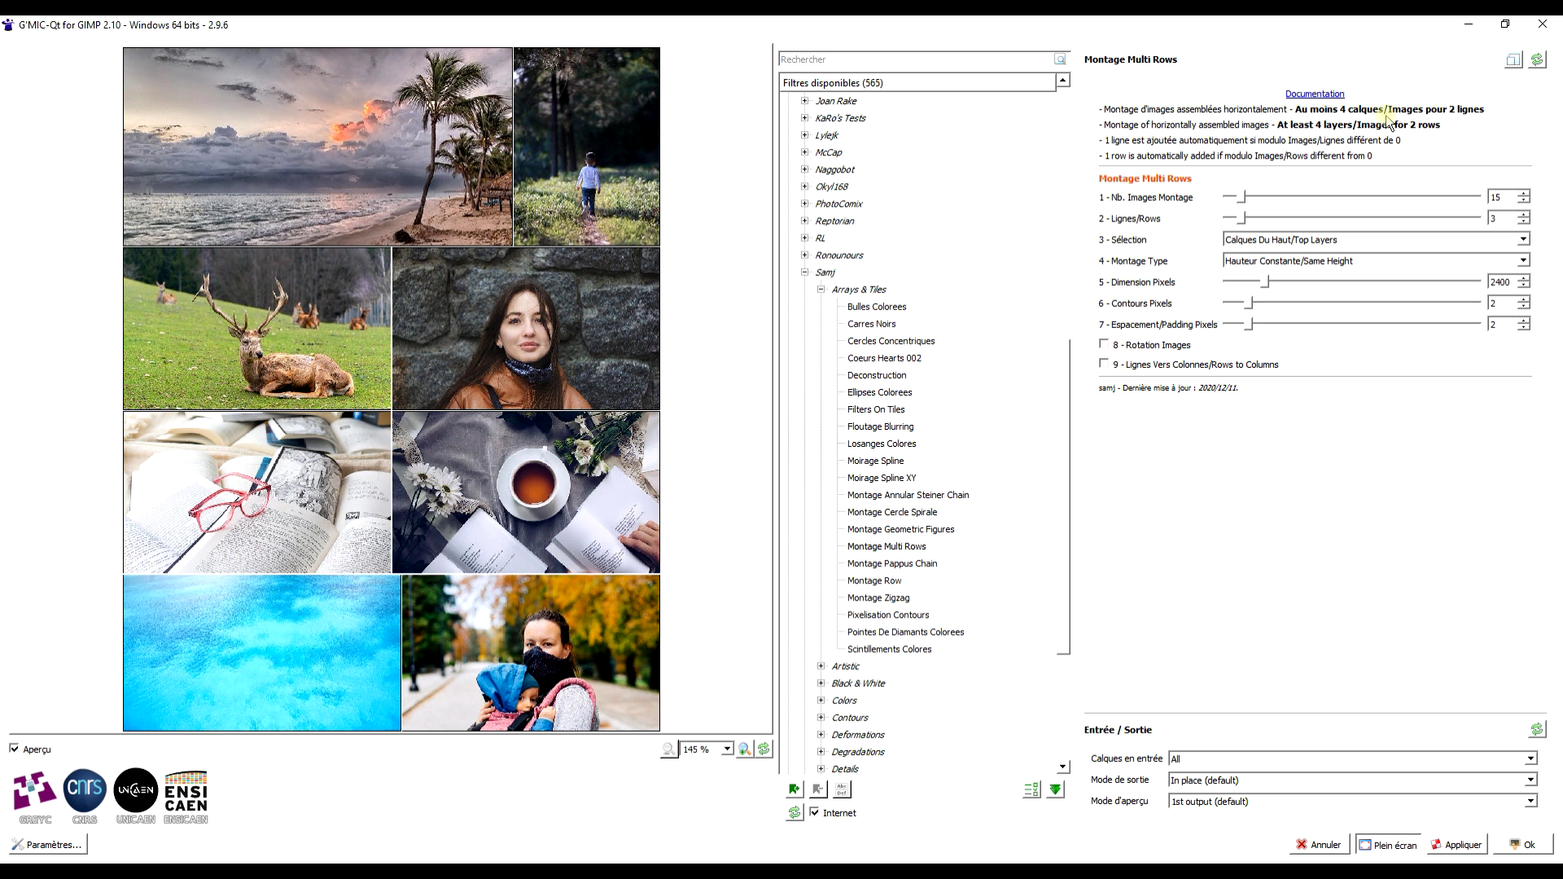
Open the Montage Multi Rows documentation in the browser and read the description of its parameters
left_click(1315, 94)
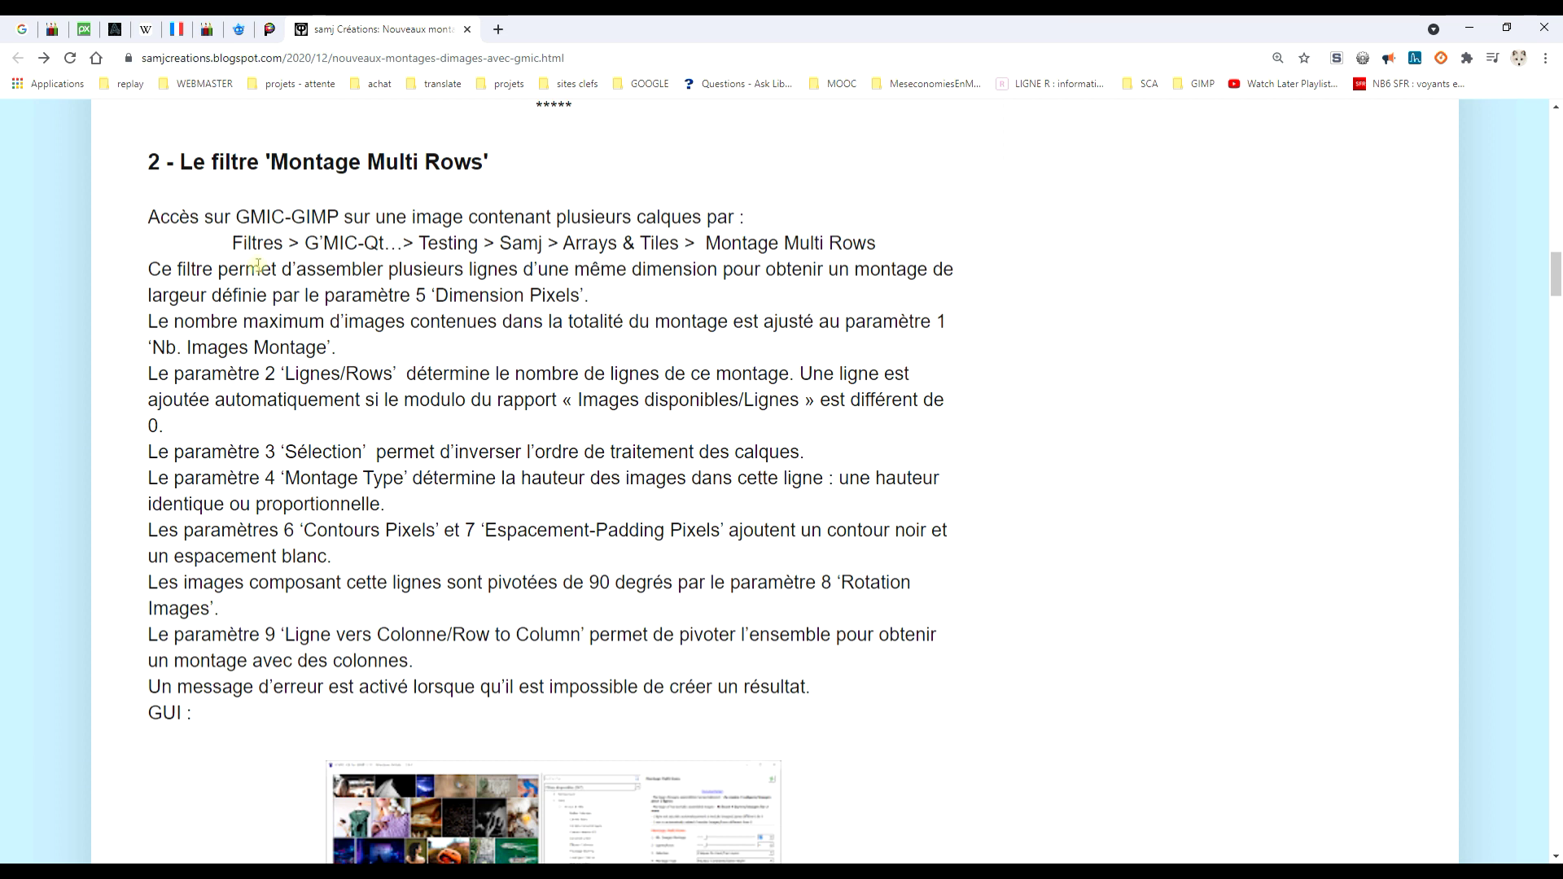
scroll(485, 558, "down", 1)
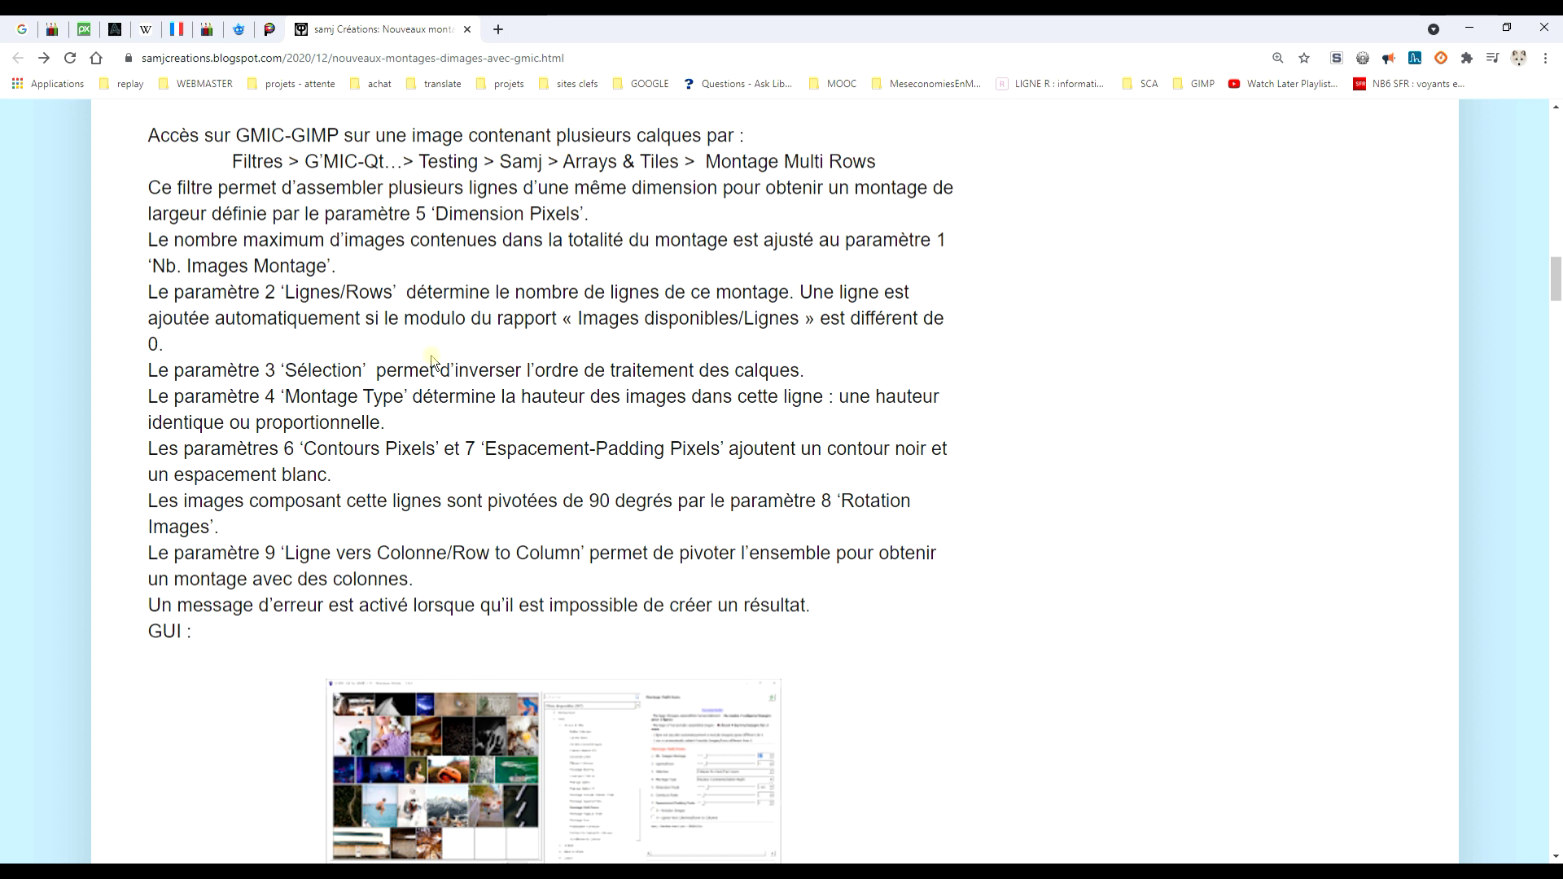
scroll(469, 371, "up", 1)
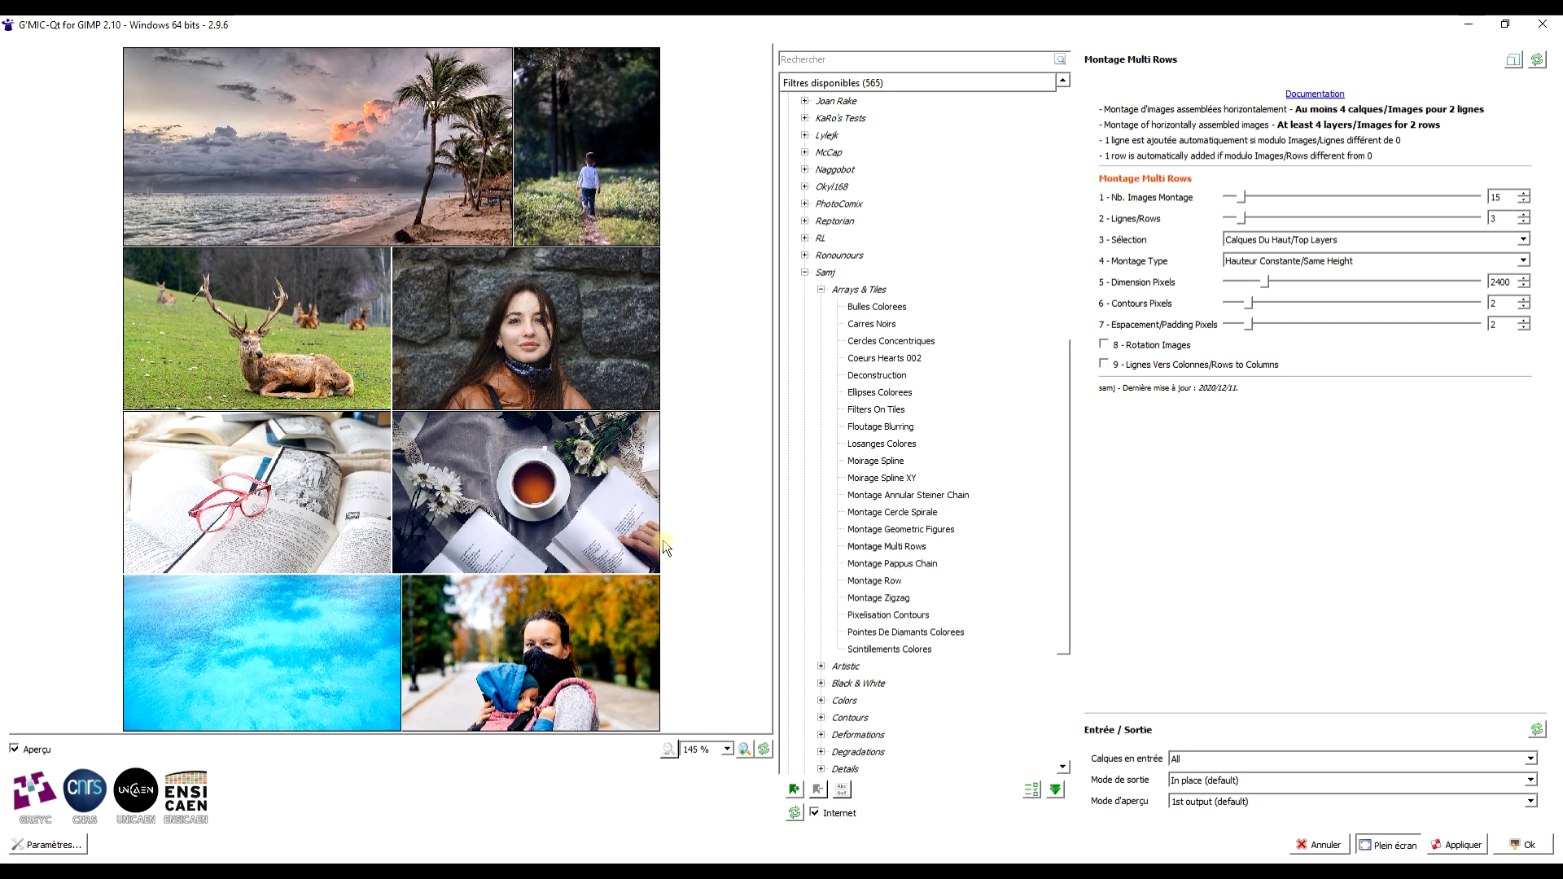
Return to the G'MIC-Qt window and set the montage's layer selection to Calques Du Bas/Bottom Layers
left_click(354, 802)
left_click(1323, 241)
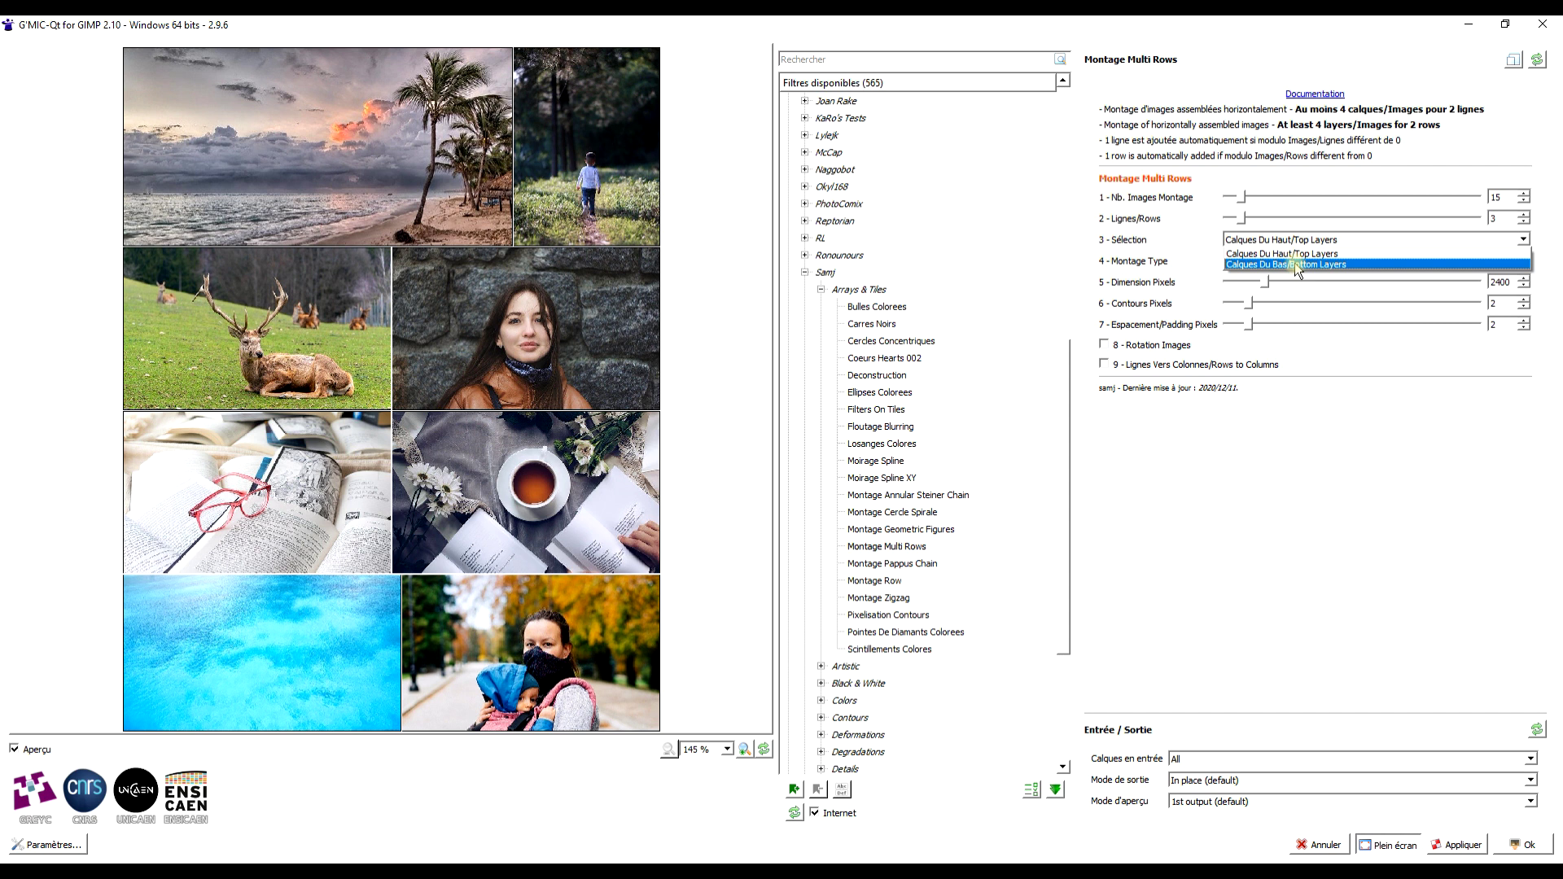
left_click(1295, 265)
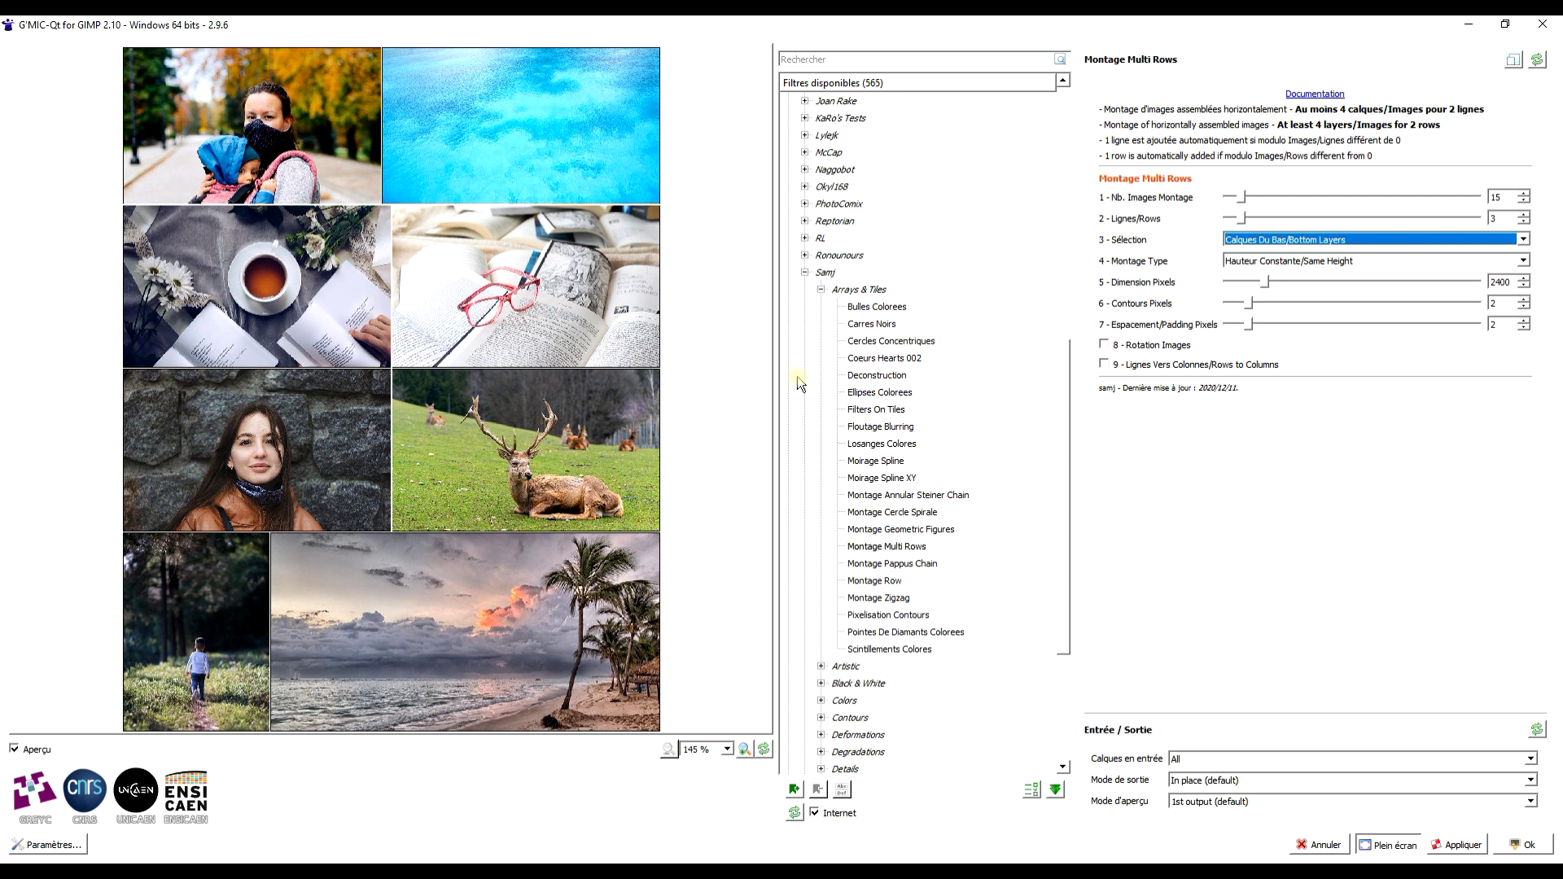
Set the montage's padding to 9 pixels and its contours to 5 pixels
left_click_drag(1250, 329, 1269, 328)
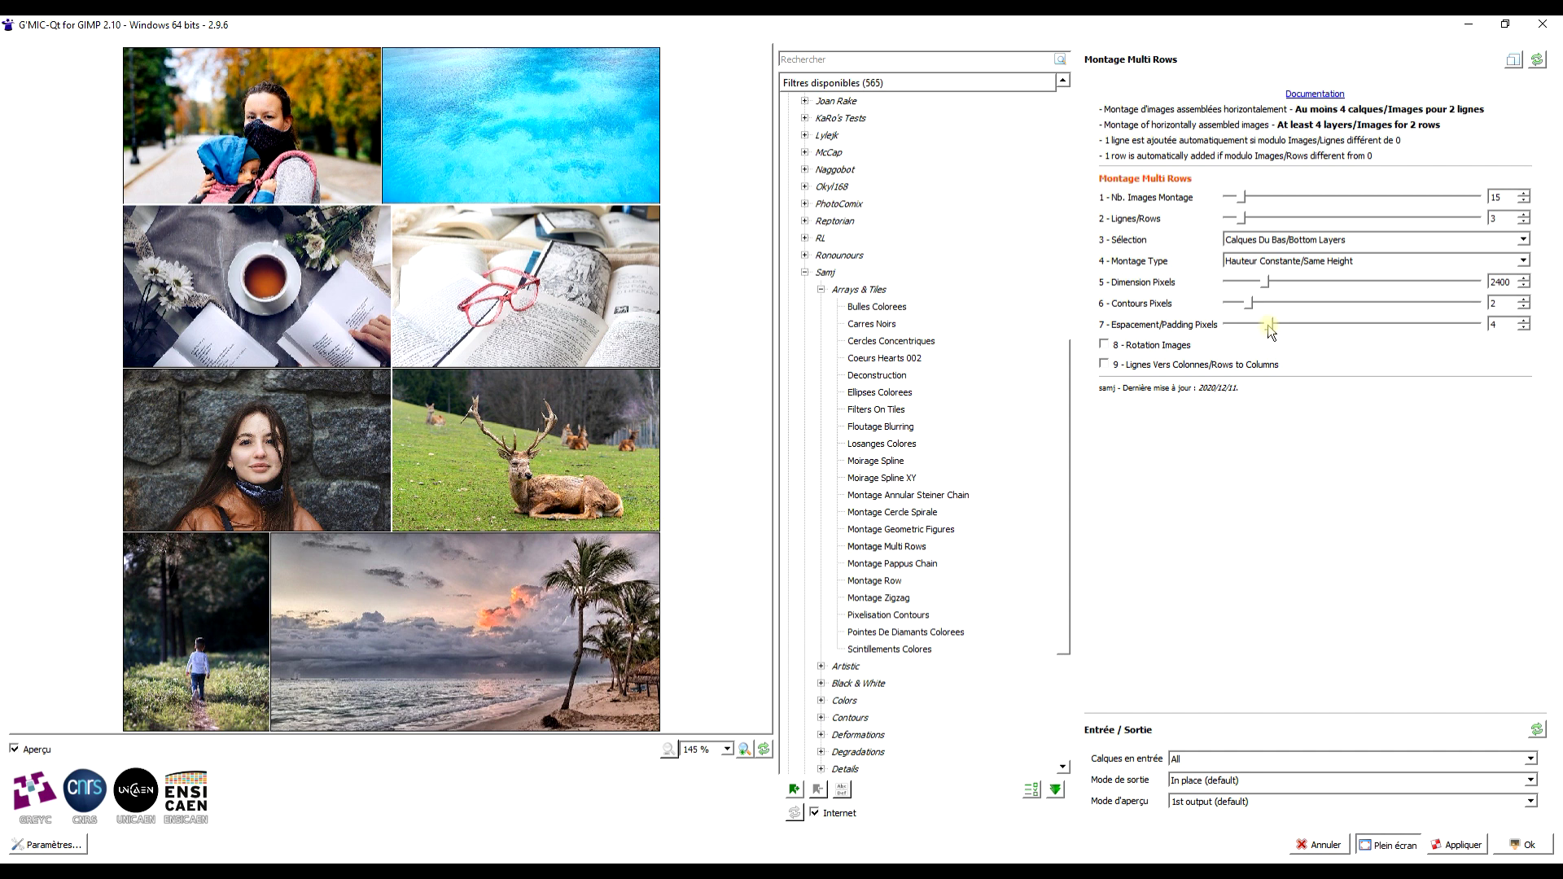
left_click_drag(1267, 324, 1290, 331)
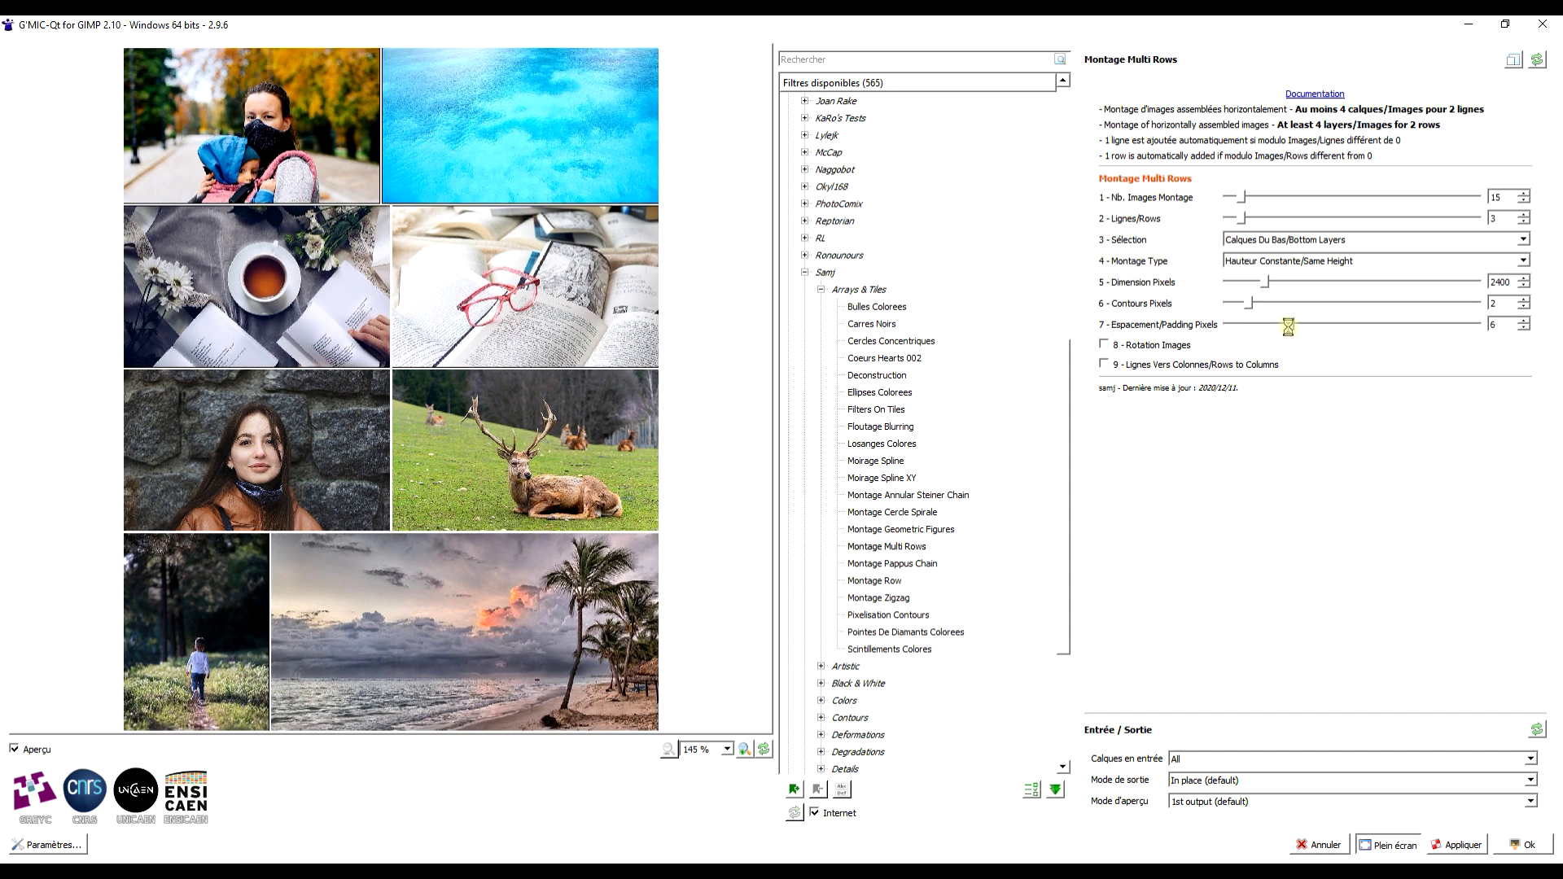
left_click_drag(1289, 326, 1320, 326)
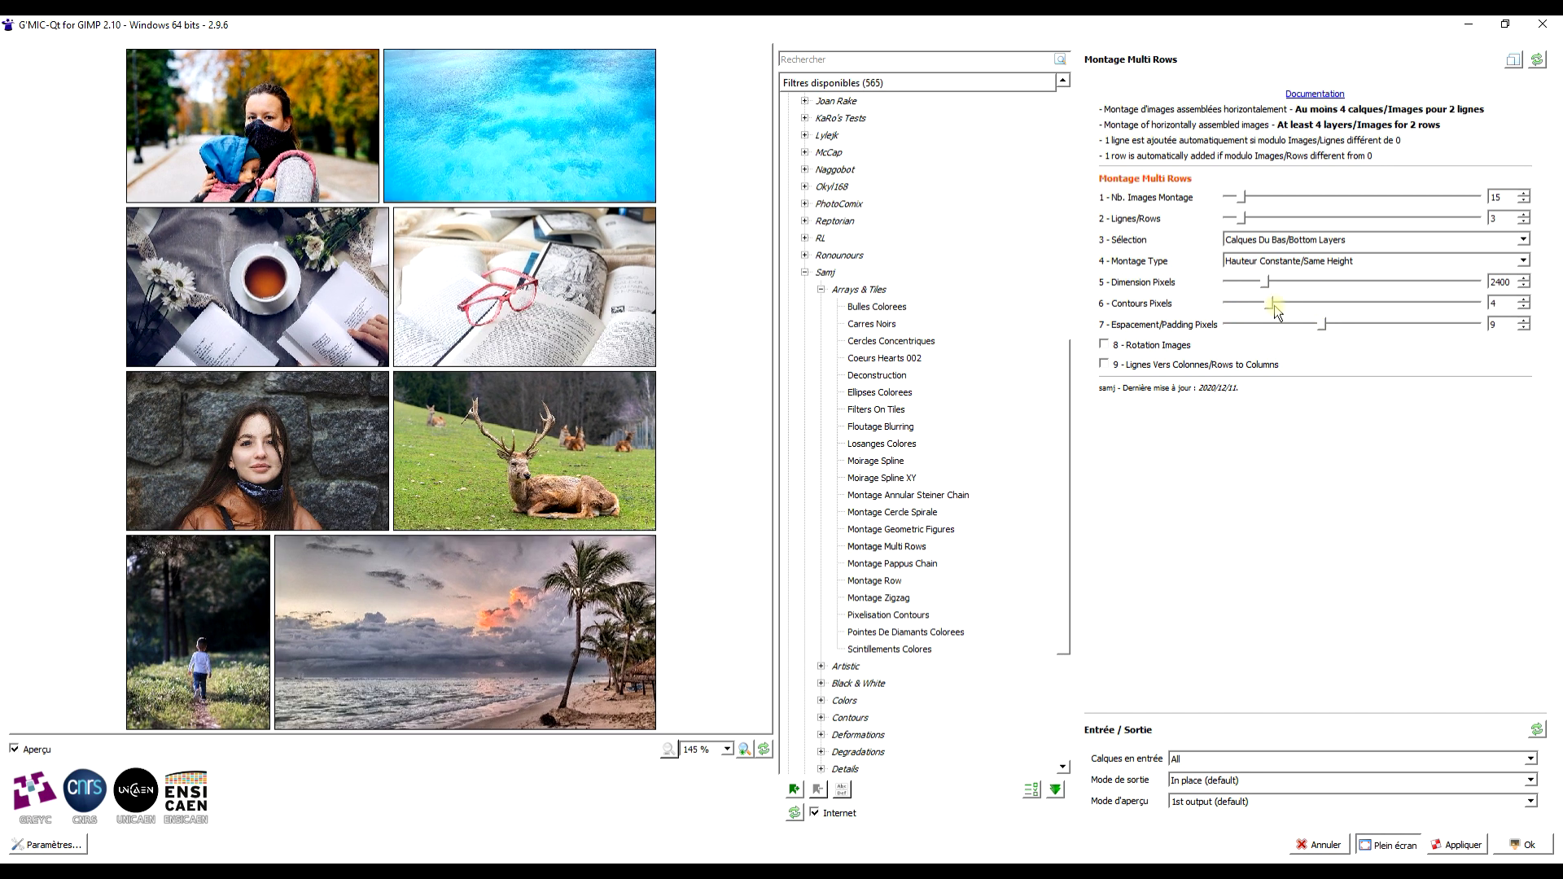
left_click_drag(1274, 305, 1283, 304)
Try the Rotation Images option and the Rows to Columns option one at a time, switching each off again
left_click(1144, 346)
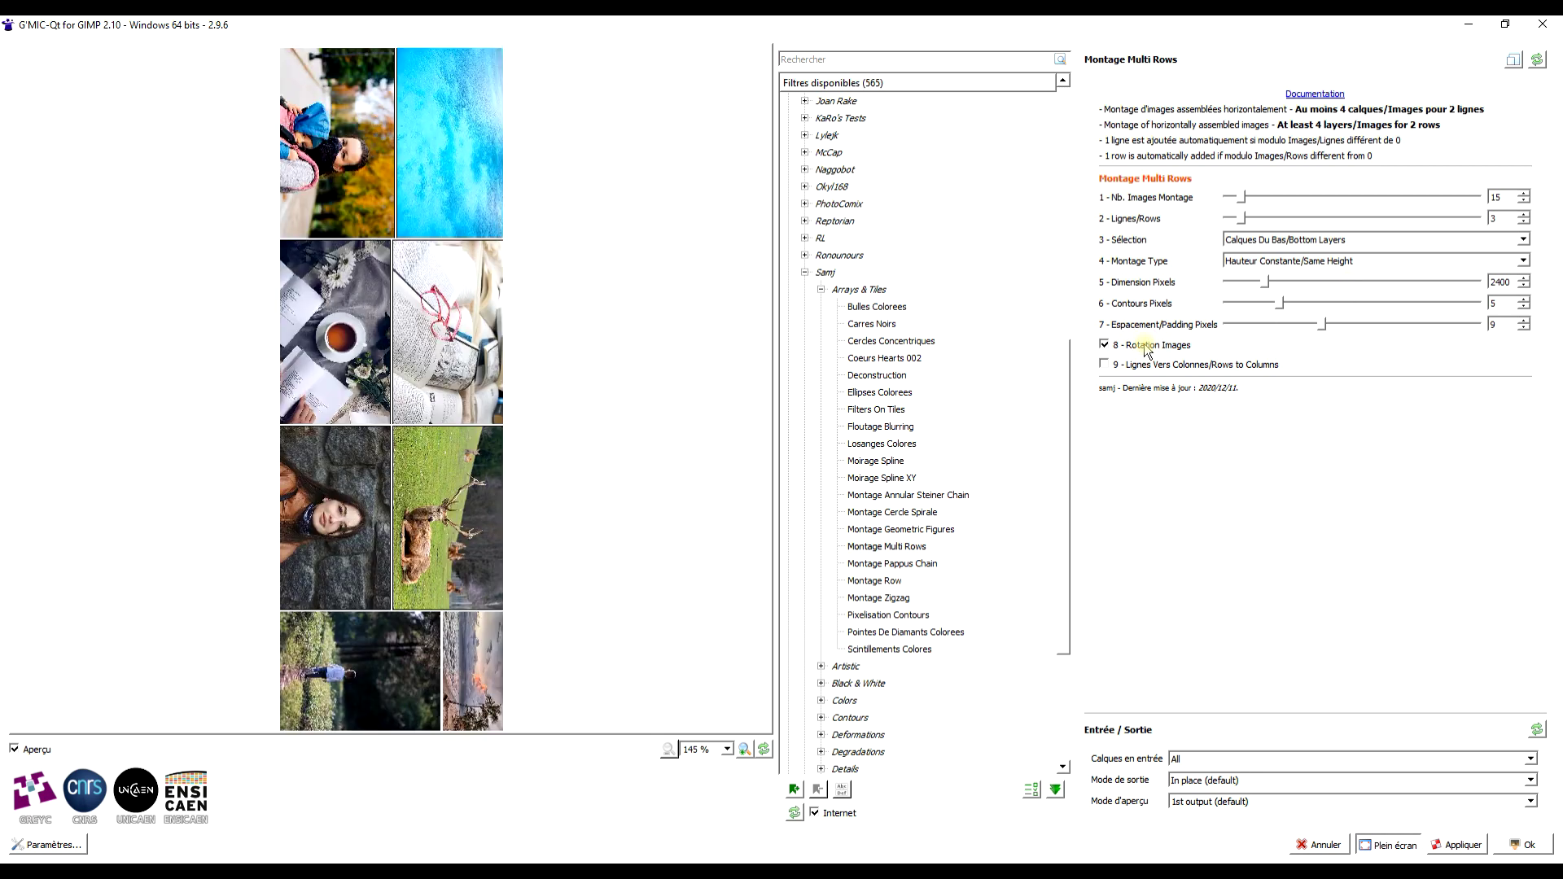
left_click(1146, 346)
left_click(1147, 365)
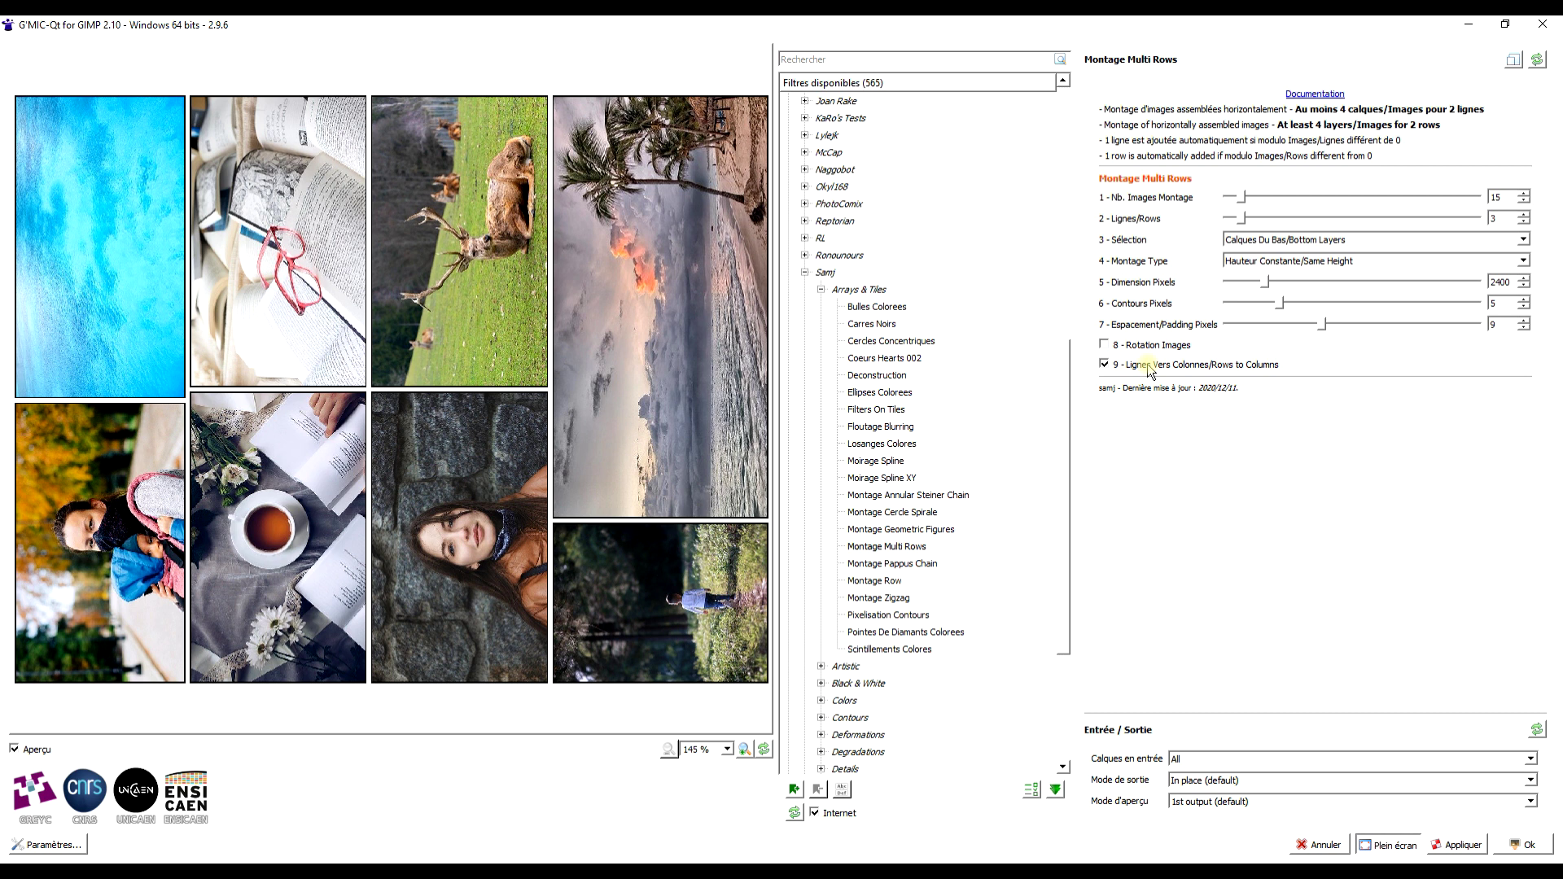
left_click(1149, 367)
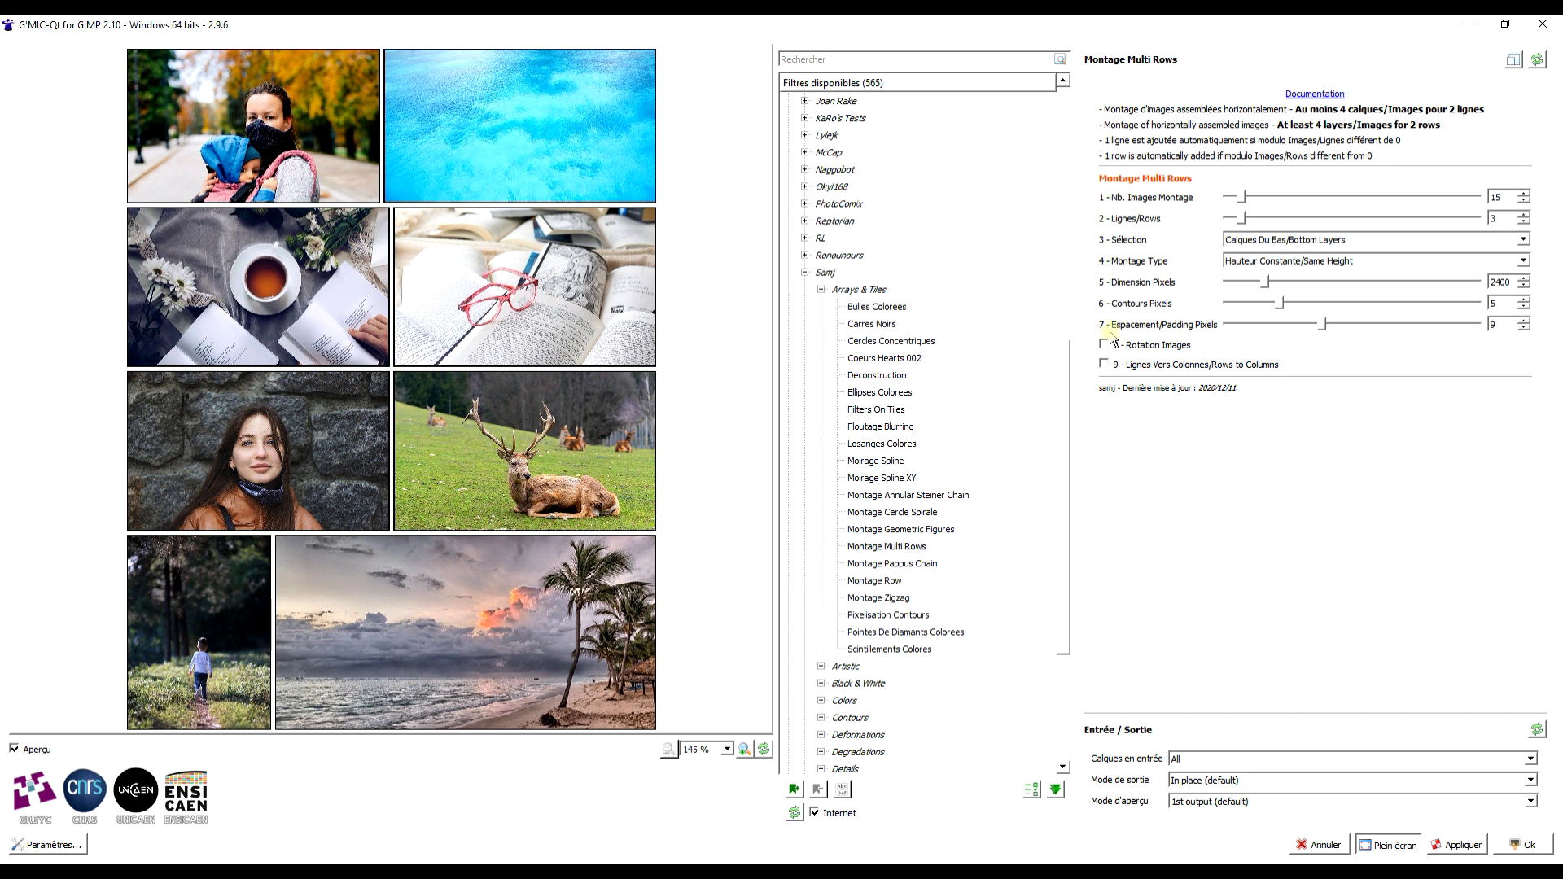
Set the output mode to New image and run the Montage Multi Rows filter
left_click(1193, 782)
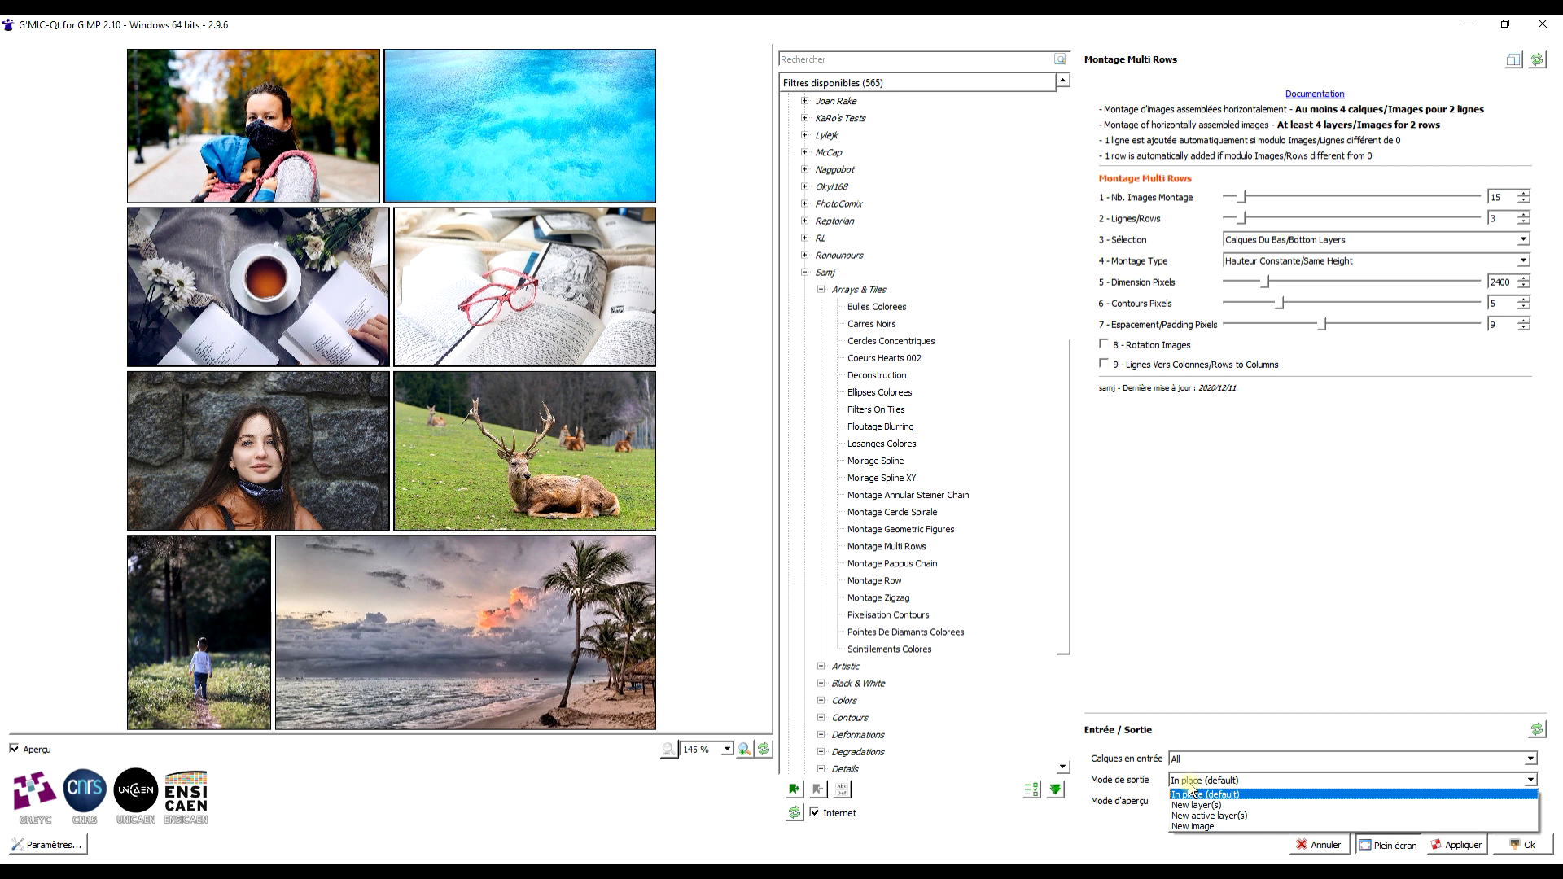
left_click(1219, 824)
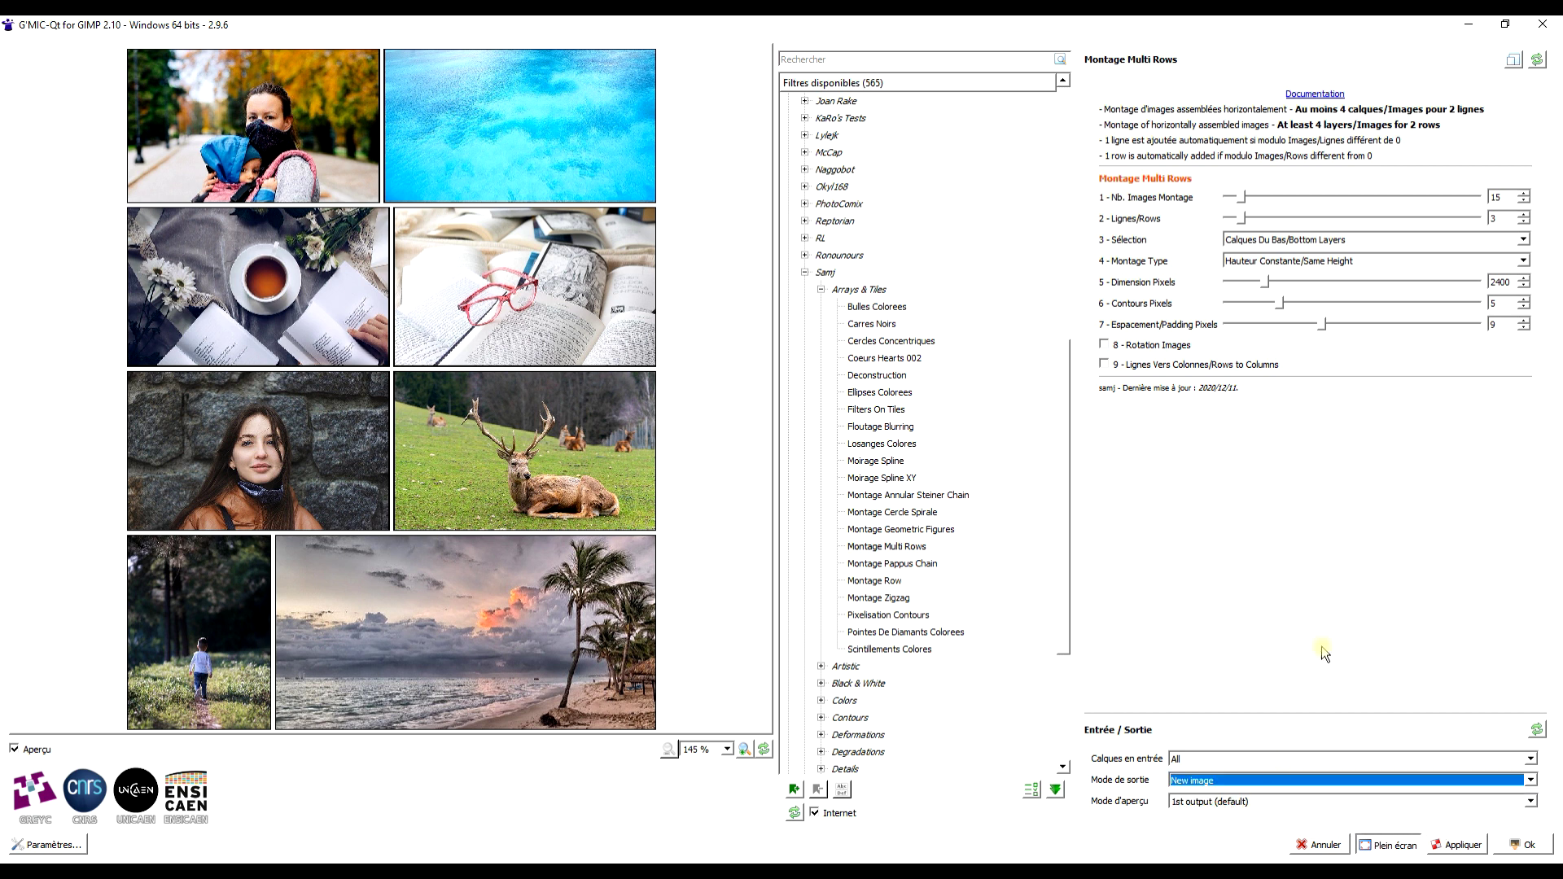
left_click(1522, 847)
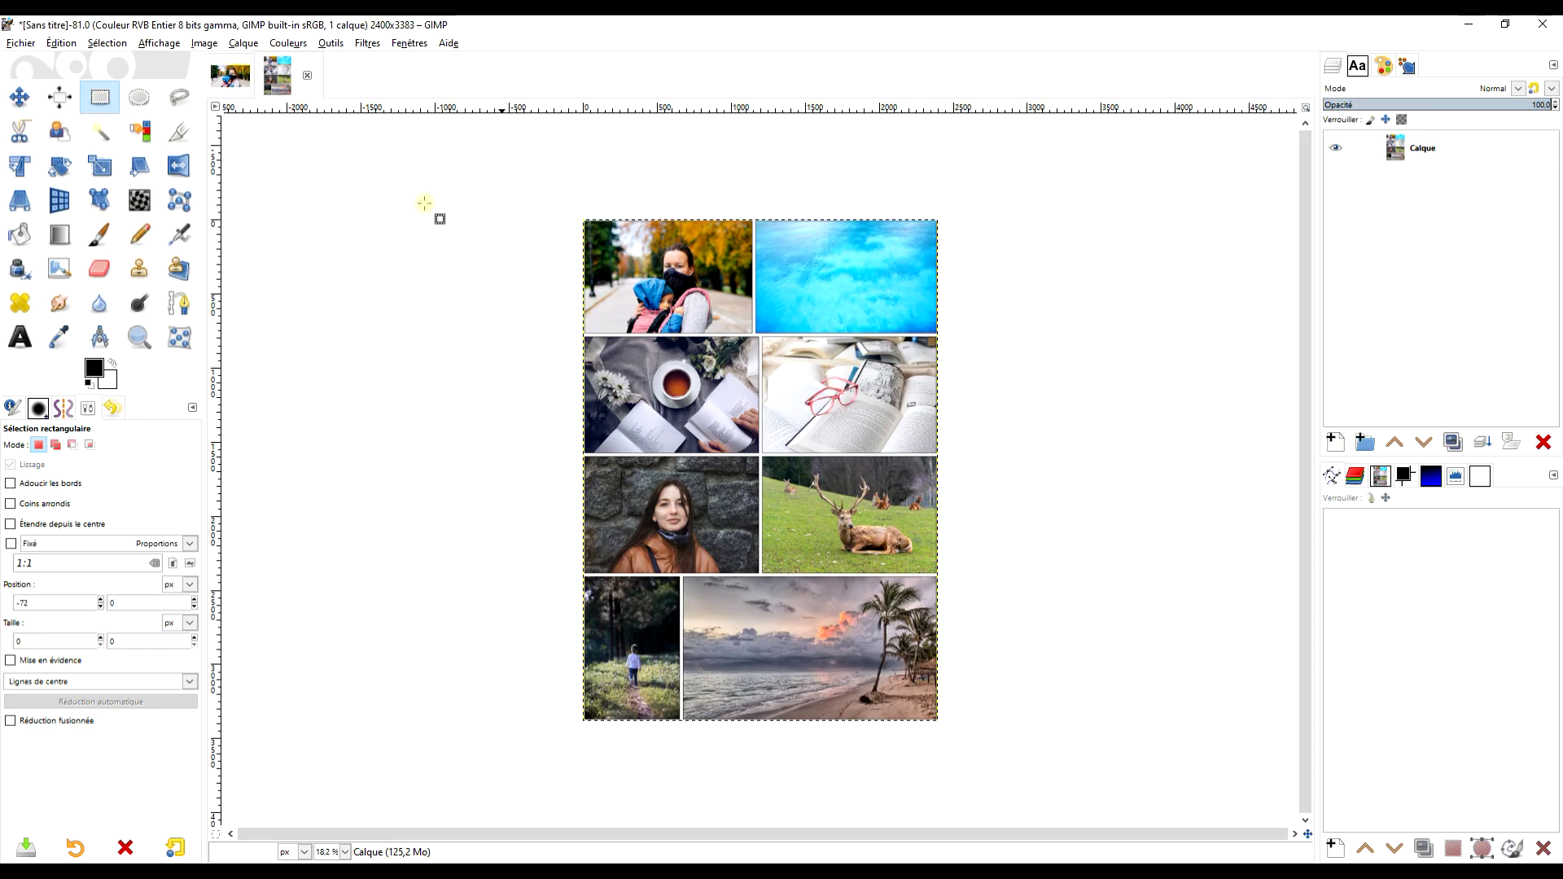
Inspect the finished montage at a larger zoom and compare it with the original layered image
left_click_drag(1009, 418, 949, 387)
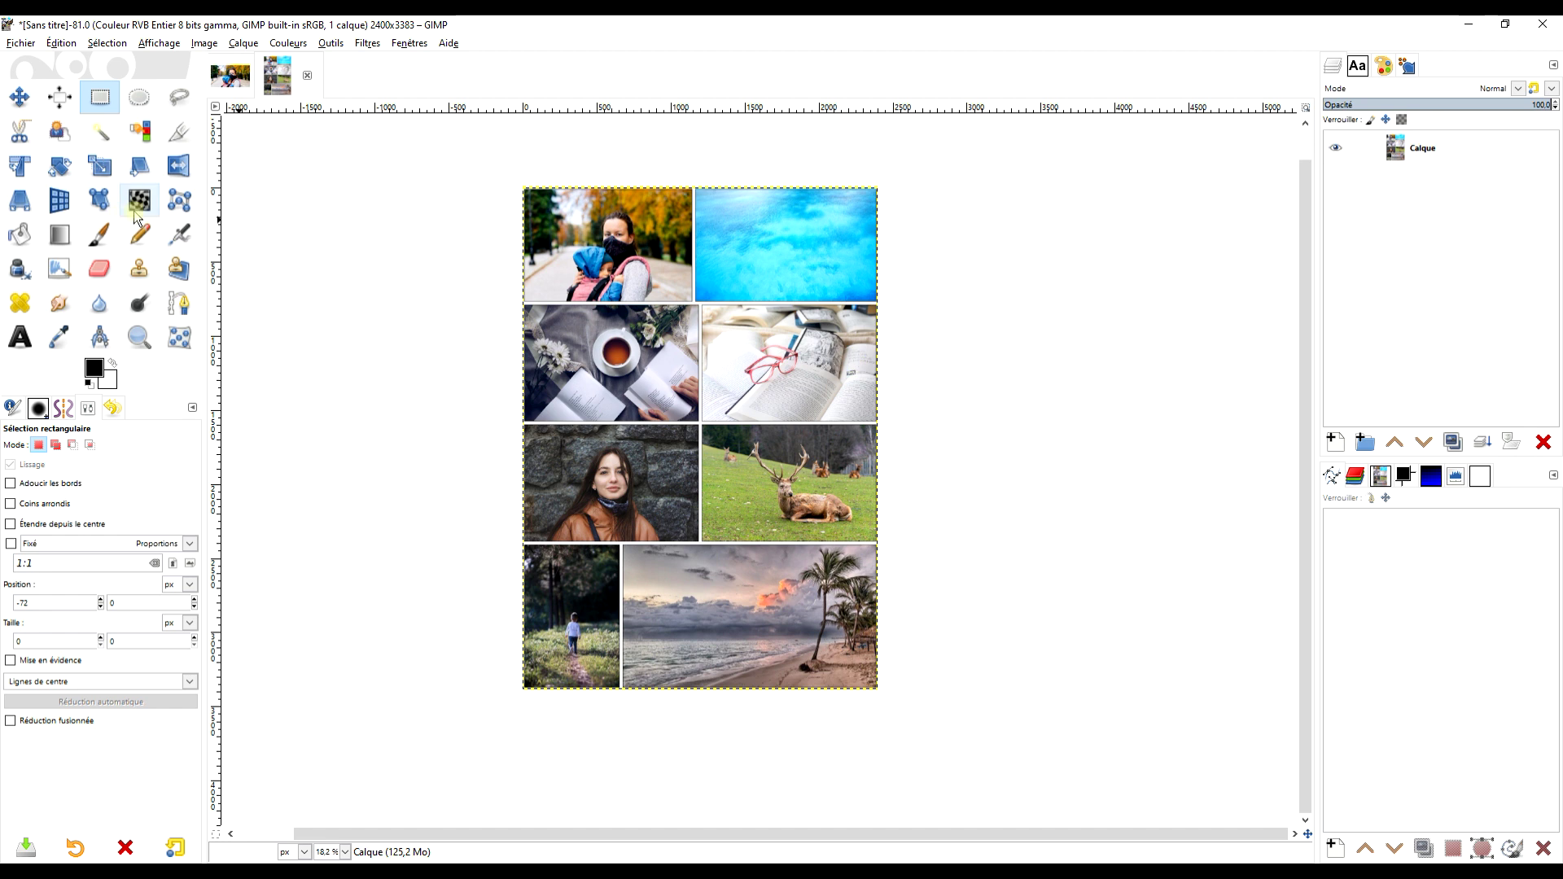
left_click(142, 341)
left_click_drag(500, 181, 944, 737)
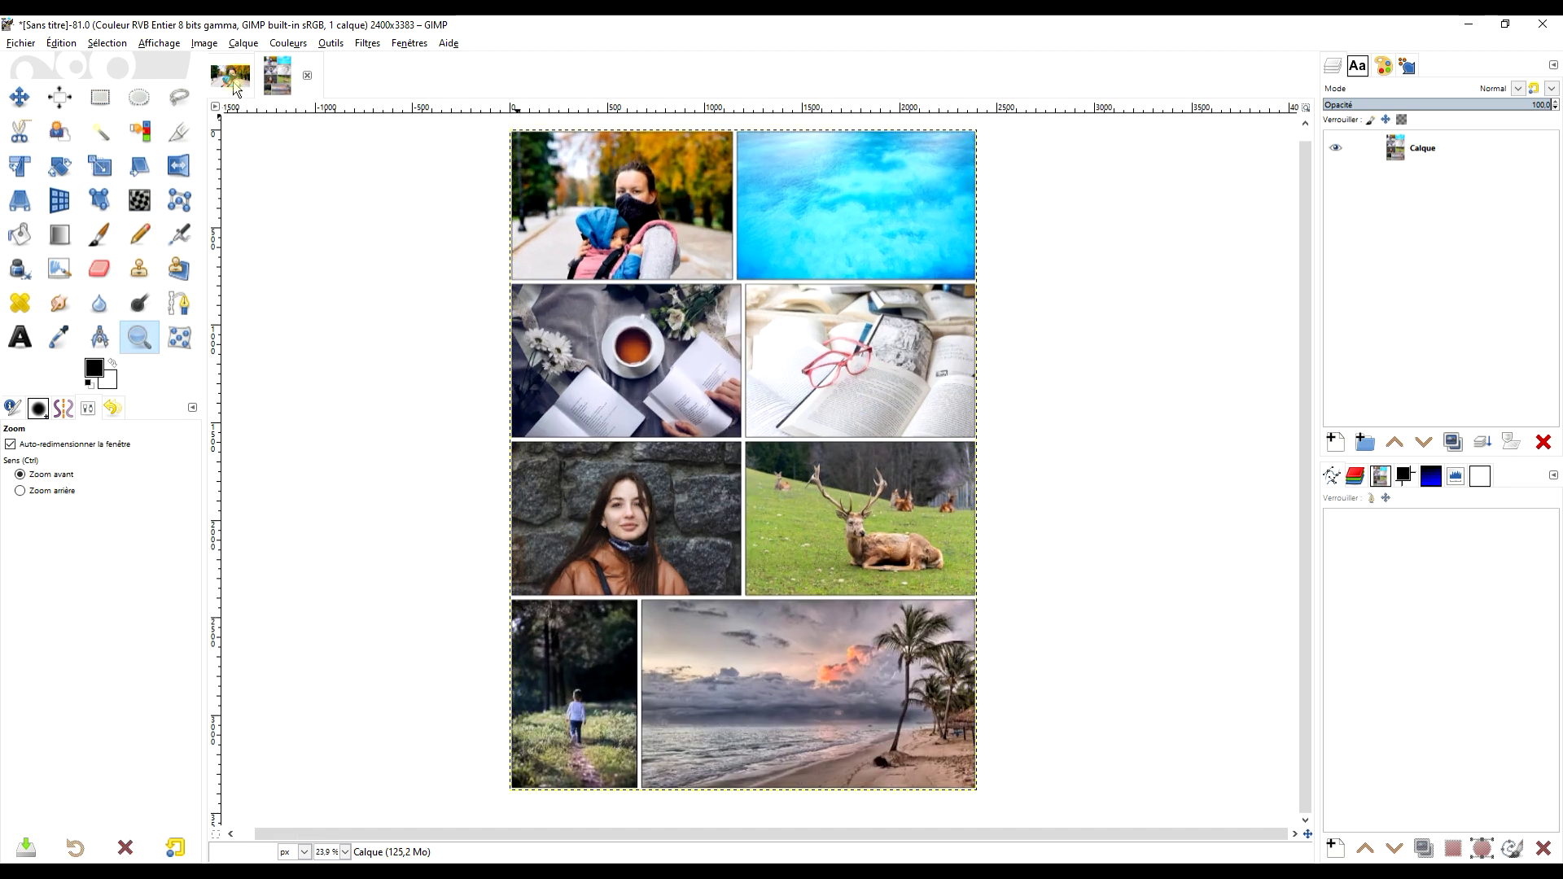
left_click(234, 86)
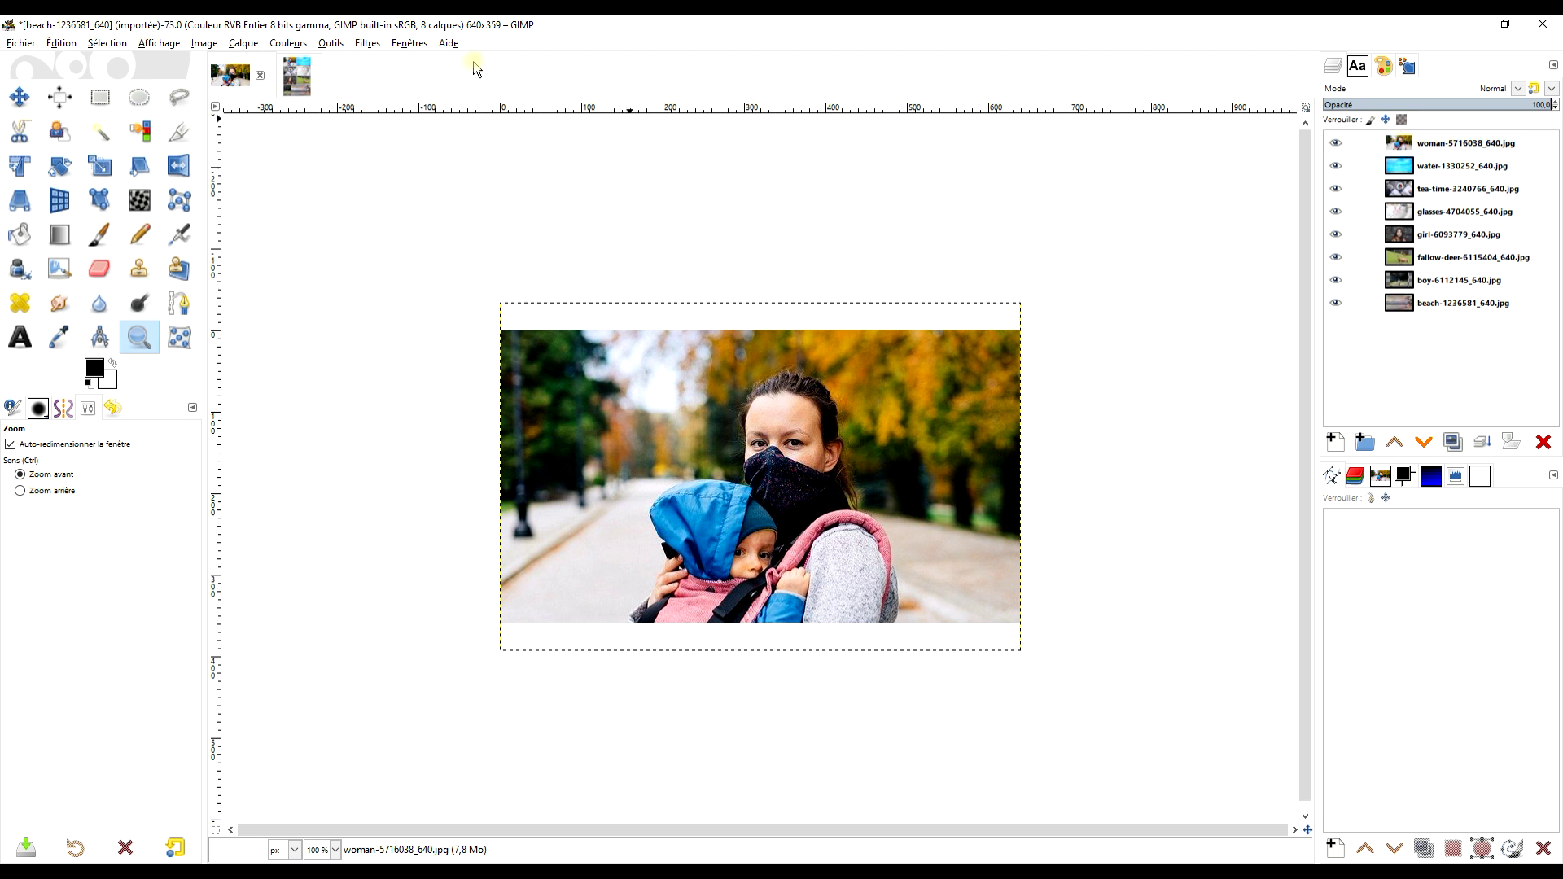
left_click(315, 76)
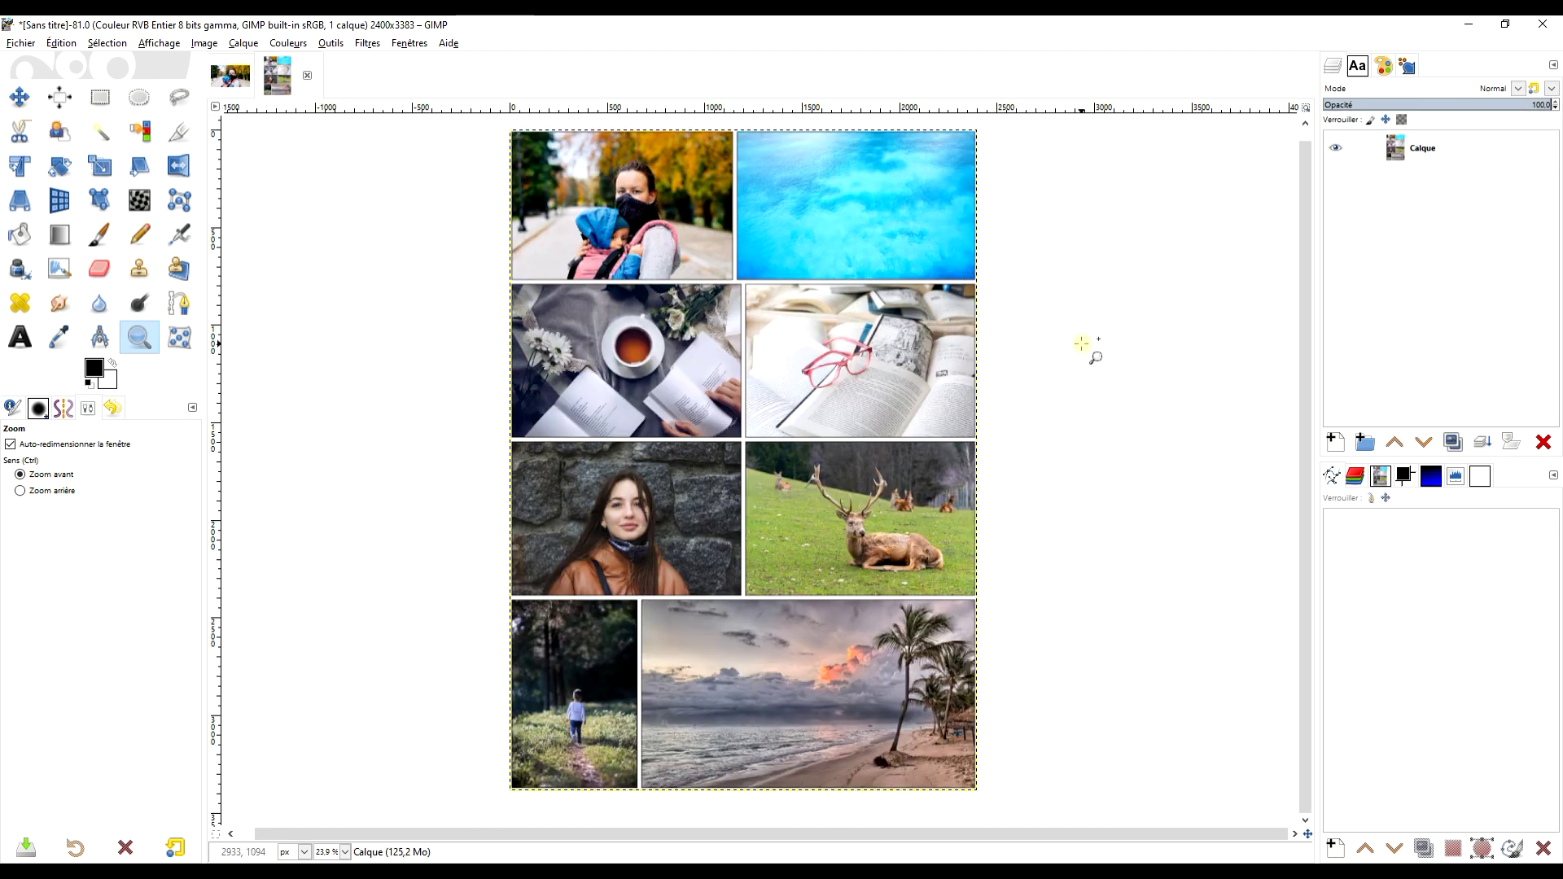